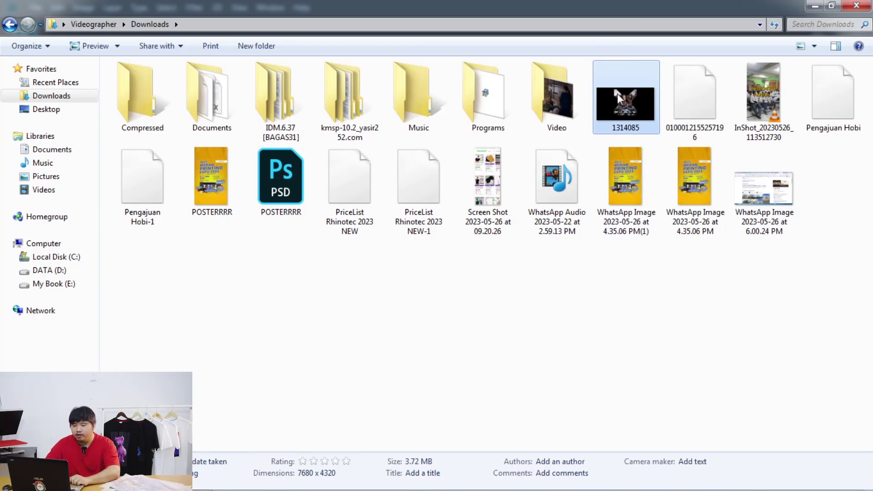
{"action": "double_click", "coordinate": [618, 94]}
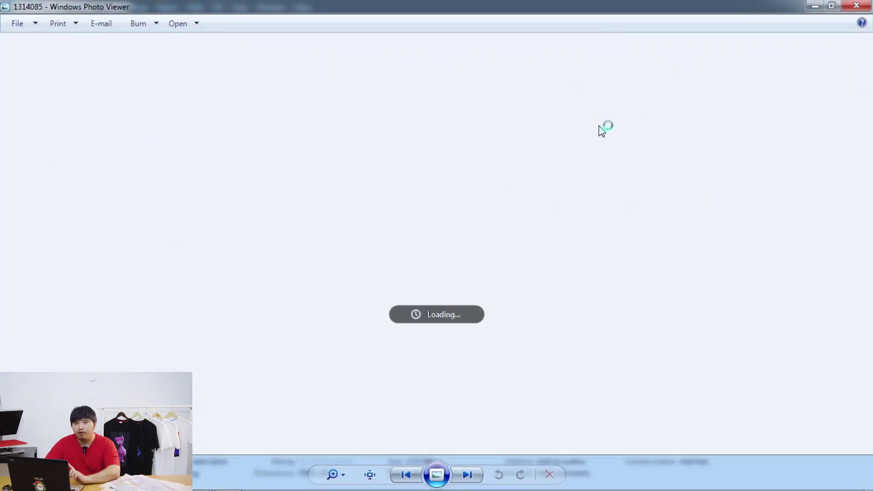
{"action": "scroll", "coordinate": [493, 206], "scroll_direction": "up", "scroll_amount": 1}
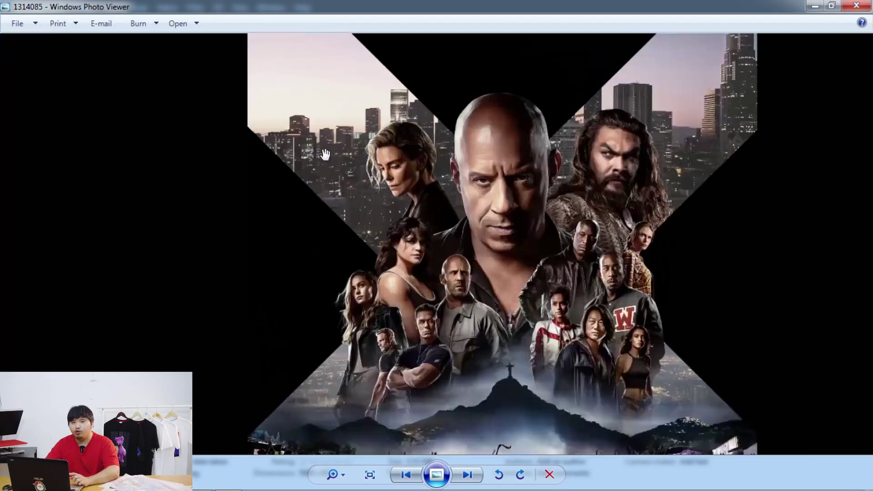
{"action": "scroll", "coordinate": [493, 206], "scroll_direction": "up", "scroll_amount": 2}
{"action": "scroll", "coordinate": [560, 206], "scroll_direction": "up", "scroll_amount": 2}
{"action": "scroll", "coordinate": [561, 206], "scroll_direction": "up", "scroll_amount": 1}
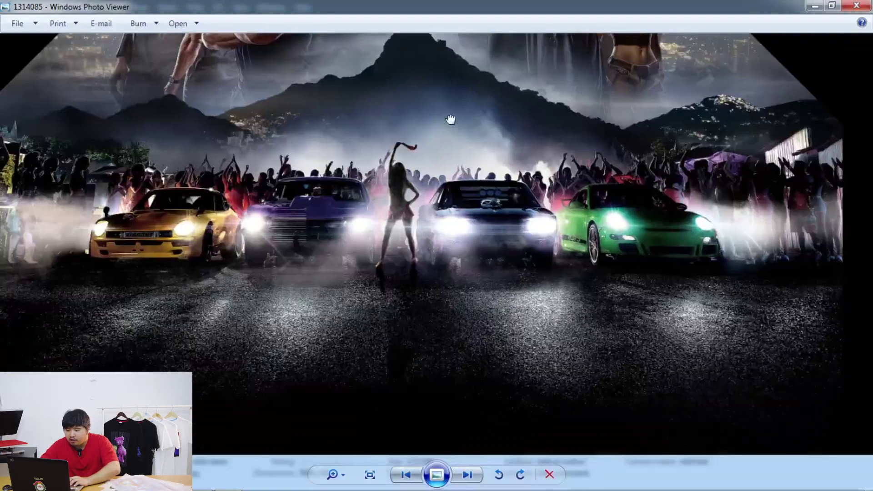
{"action": "scroll", "coordinate": [450, 119], "scroll_direction": "down", "scroll_amount": 3}
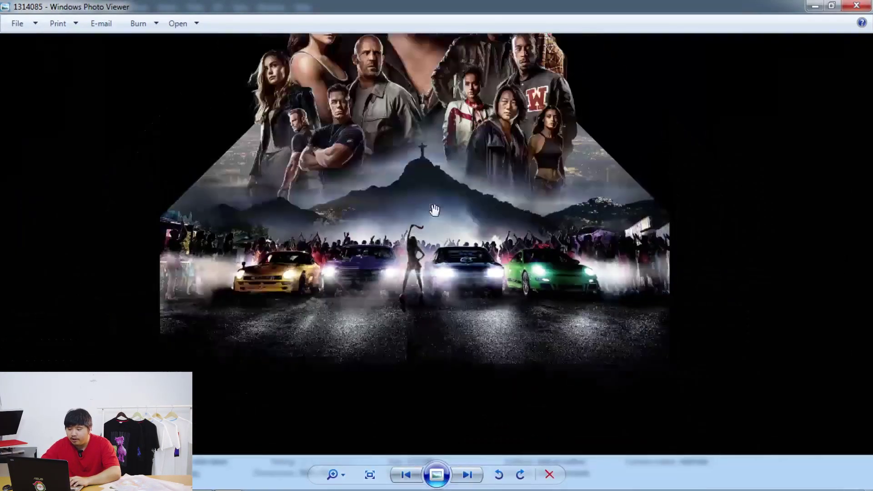
{"action": "scroll", "coordinate": [434, 199], "scroll_direction": "down", "scroll_amount": 3}
{"action": "left_click", "coordinate": [849, 5]}
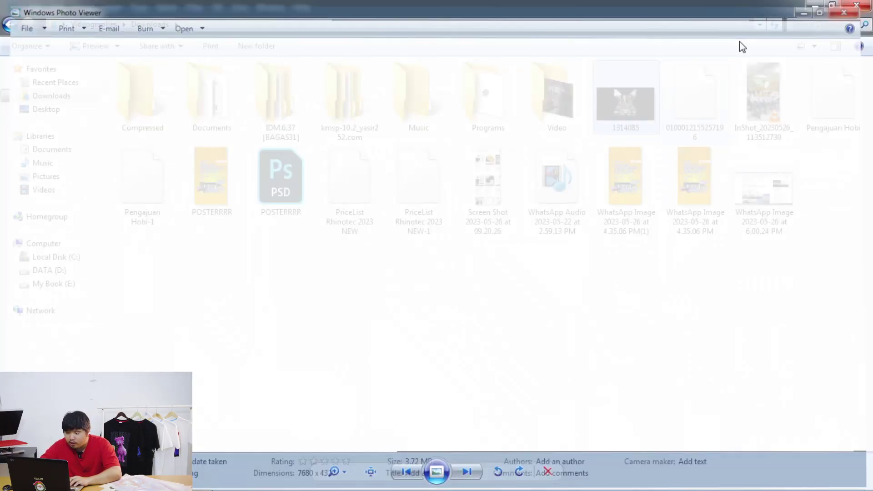
Drop 1314085.jpeg into Photoshop and create a new 29.7 × 42 cm, 300 ppi CMYK document
{"action": "mouse_move", "coordinate": [623, 110]}
{"action": "left_mouse_down"}
{"action": "mouse_move", "coordinate": [442, 412]}
{"action": "mouse_move", "coordinate": [537, 285]}
{"action": "mouse_move", "coordinate": [716, 207]}
{"action": "left_mouse_up"}
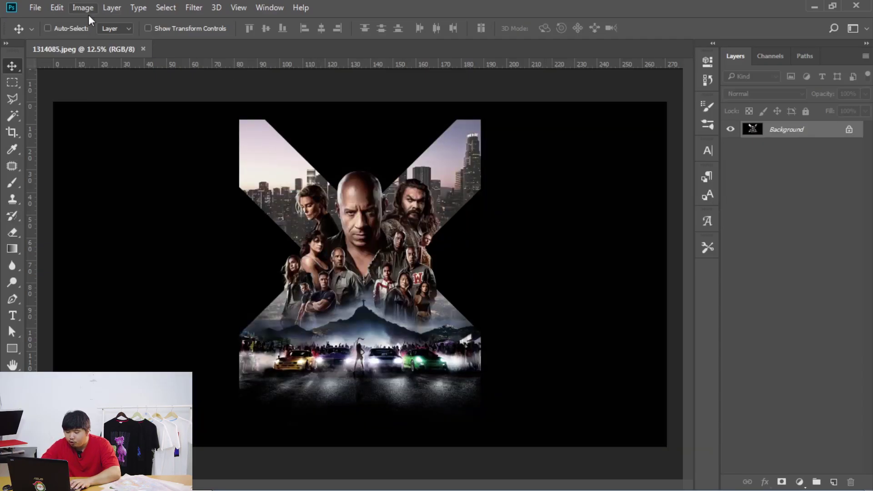
{"action": "left_click", "coordinate": [35, 8]}
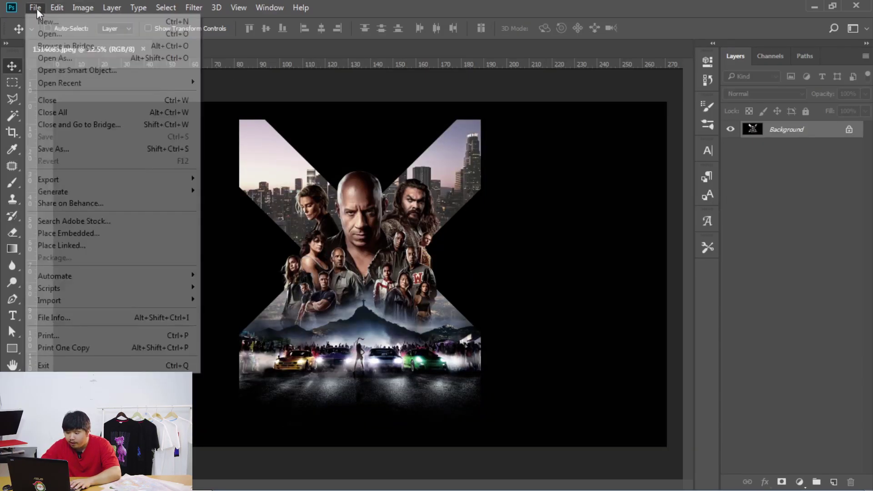
{"action": "left_click", "coordinate": [81, 25]}
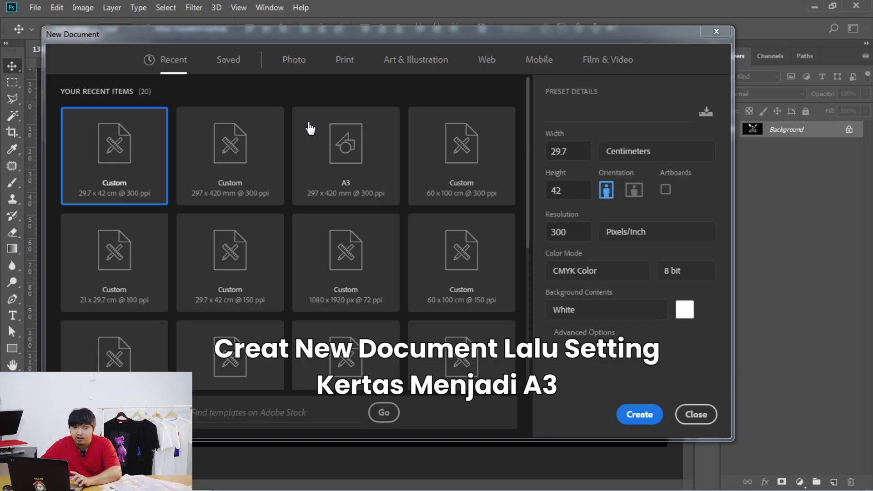
{"action": "double_click", "coordinate": [566, 152]}
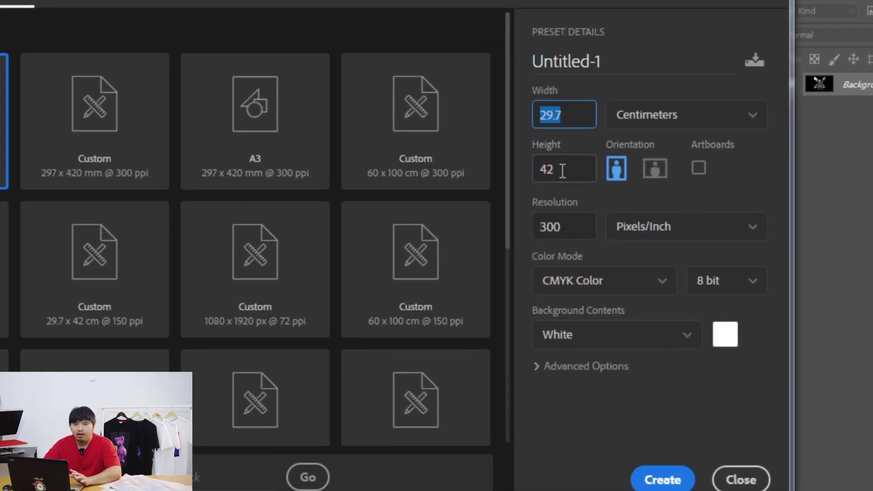
{"action": "double_click", "coordinate": [548, 185]}
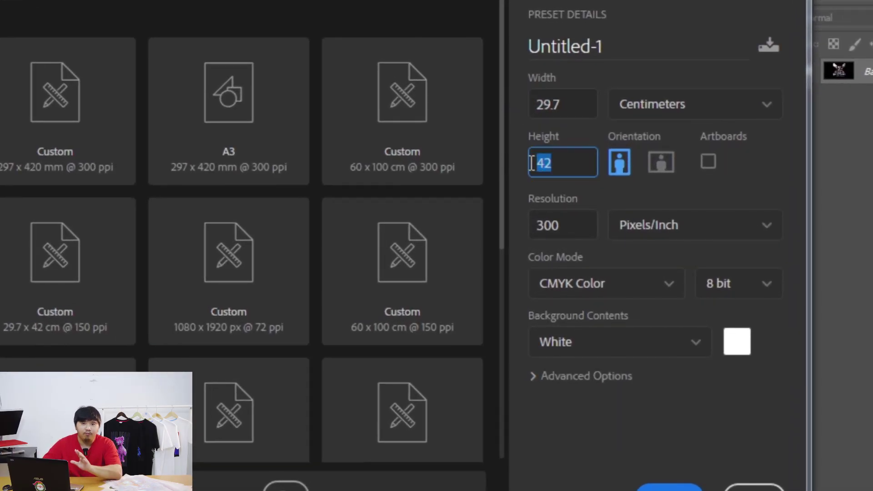
{"action": "left_click_drag", "start_coordinate": [568, 223], "coordinate": [526, 232]}
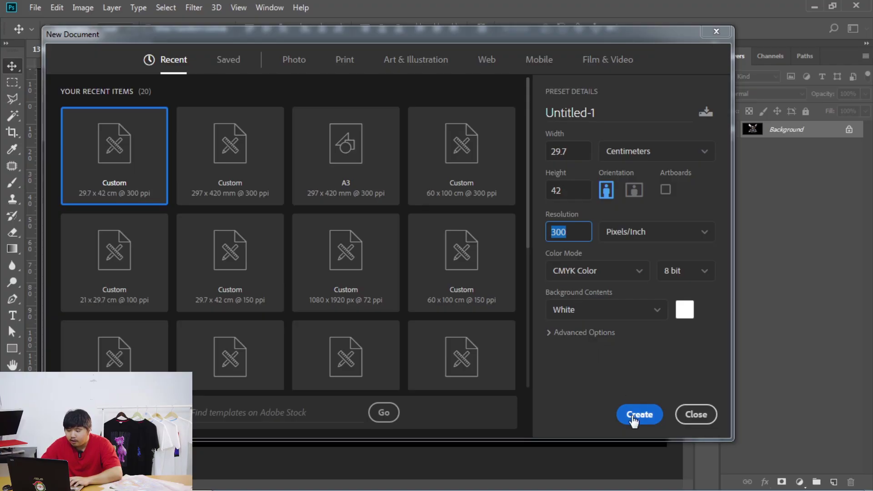
{"action": "left_click", "coordinate": [633, 418]}
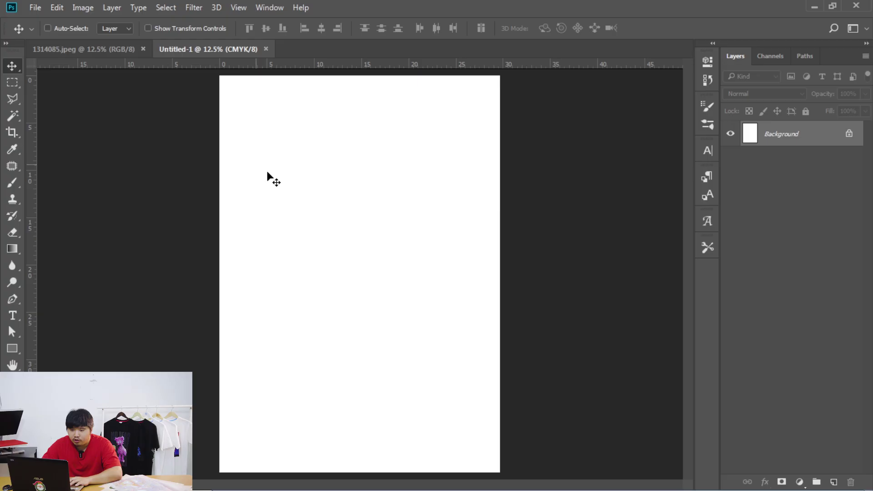
Switch to the 1314085.jpeg poster and zoom around it
{"action": "left_click", "coordinate": [103, 49]}
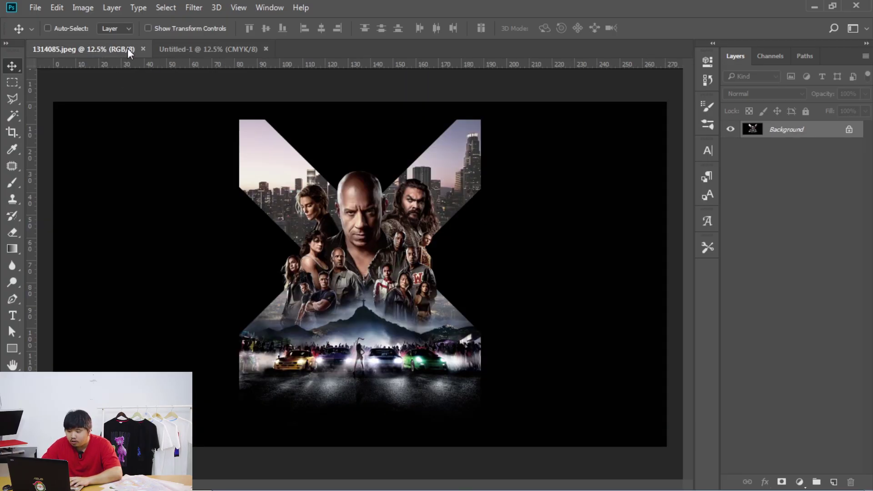
{"action": "scroll", "coordinate": [50, 54], "scroll_direction": "up", "scroll_amount": 1}
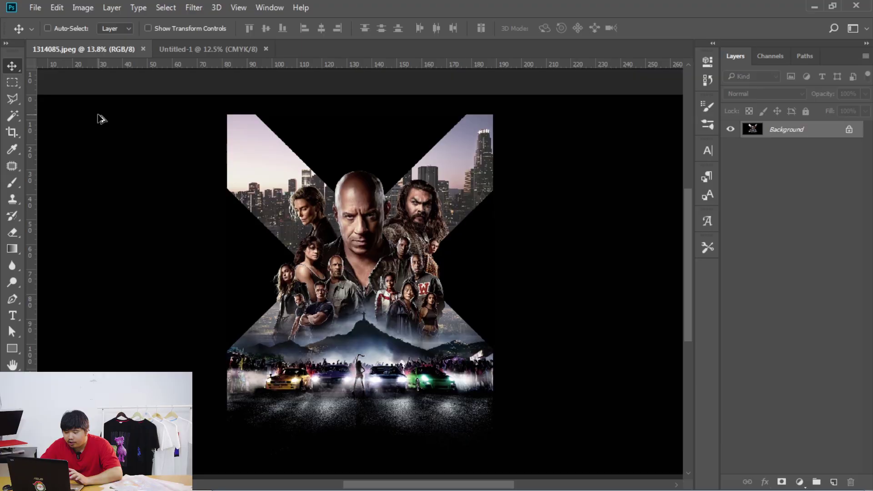
{"action": "scroll", "coordinate": [159, 150], "scroll_direction": "up", "scroll_amount": 1}
{"action": "scroll", "coordinate": [251, 191], "scroll_direction": "up", "scroll_amount": 2}
{"action": "scroll", "coordinate": [318, 228], "scroll_direction": "up", "scroll_amount": 2}
{"action": "scroll", "coordinate": [346, 239], "scroll_direction": "down", "scroll_amount": 2}
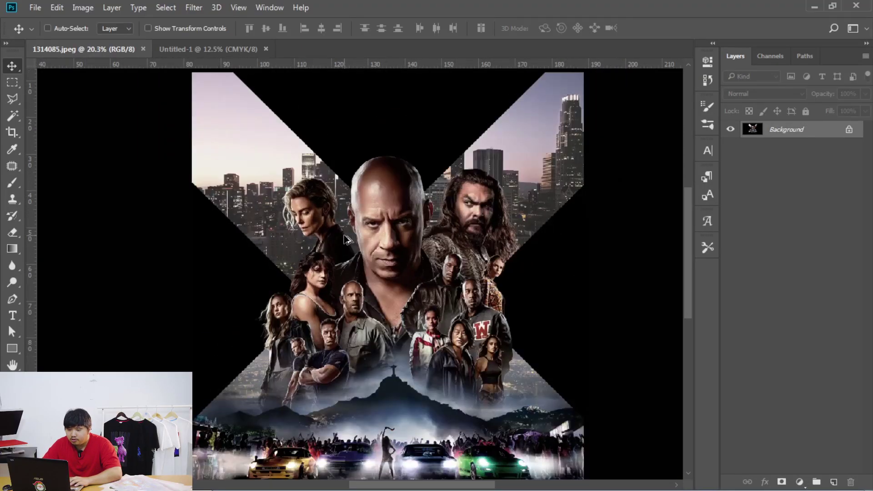
{"action": "scroll", "coordinate": [346, 237], "scroll_direction": "down", "scroll_amount": 3}
{"action": "scroll", "coordinate": [350, 243], "scroll_direction": "up", "scroll_amount": 1}
{"action": "scroll", "coordinate": [353, 248], "scroll_direction": "down", "scroll_amount": 1}
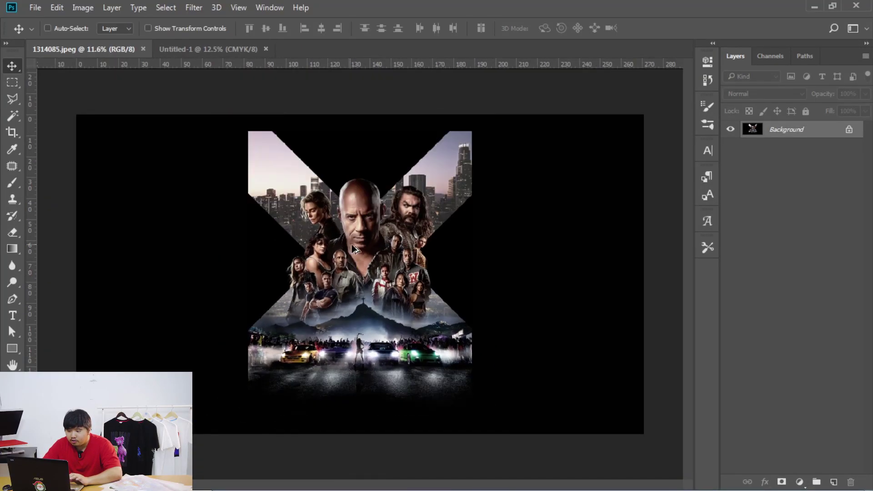
Resample the poster to 300 pixels/inch in Image Size
{"action": "left_click", "coordinate": [83, 8]}
{"action": "mouse_move", "coordinate": [92, 23]}
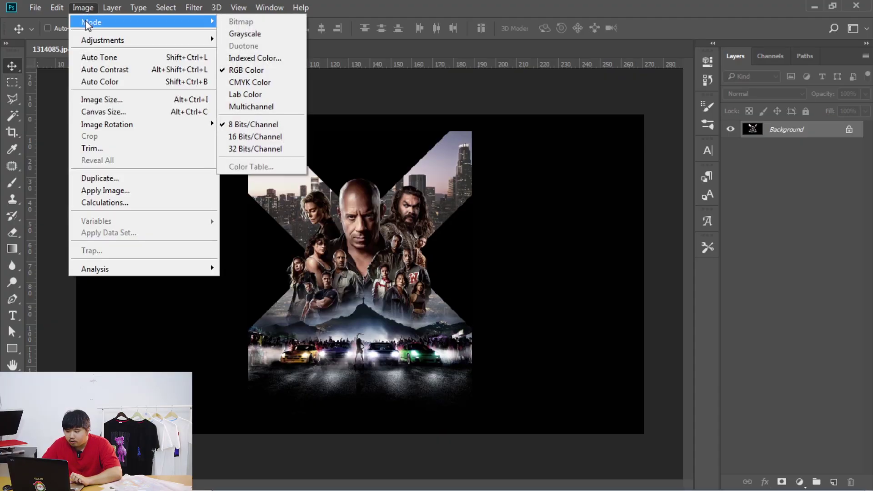
{"action": "left_click", "coordinate": [101, 101]}
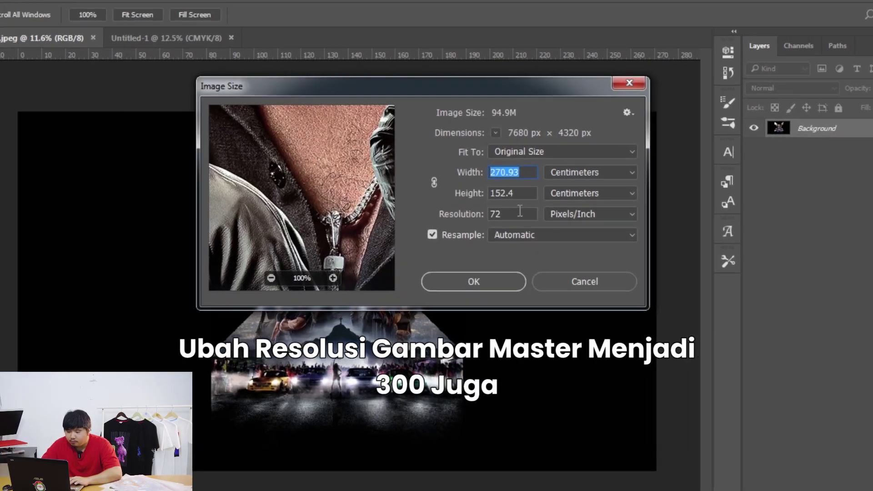
{"action": "double_click", "coordinate": [509, 201]}
{"action": "type", "text": "3"}
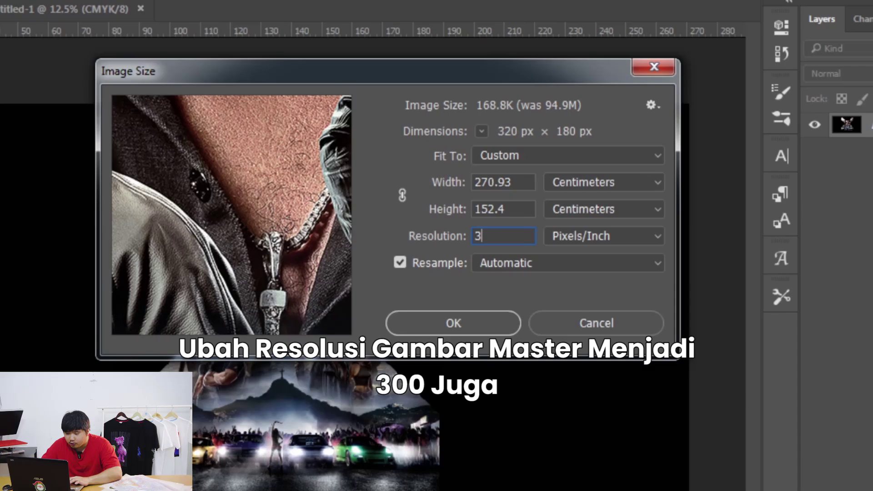
{"action": "type", "text": "00"}
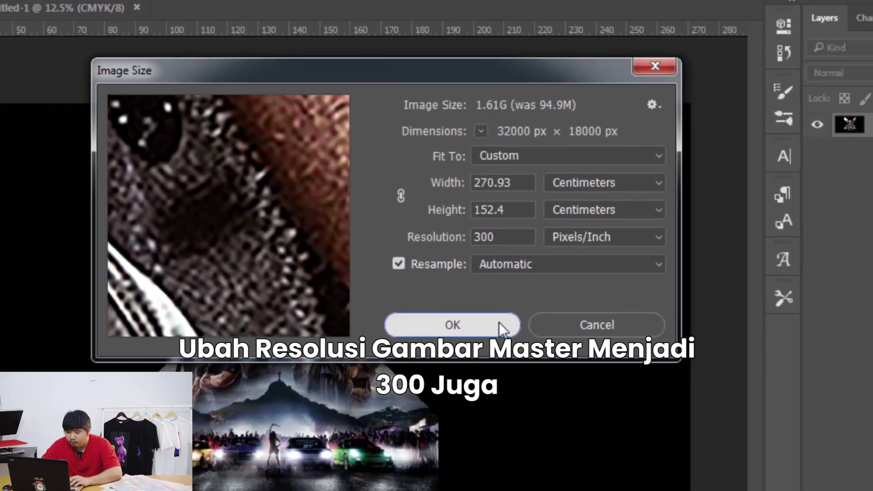
{"action": "left_click", "coordinate": [499, 323]}
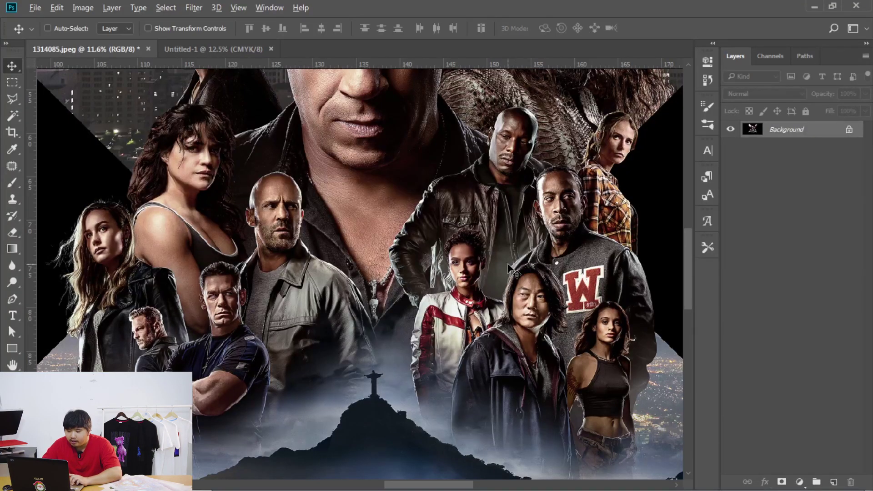
{"action": "scroll", "coordinate": [509, 269], "scroll_direction": "down", "scroll_amount": 5}
{"action": "scroll", "coordinate": [403, 160], "scroll_direction": "down", "scroll_amount": 2}
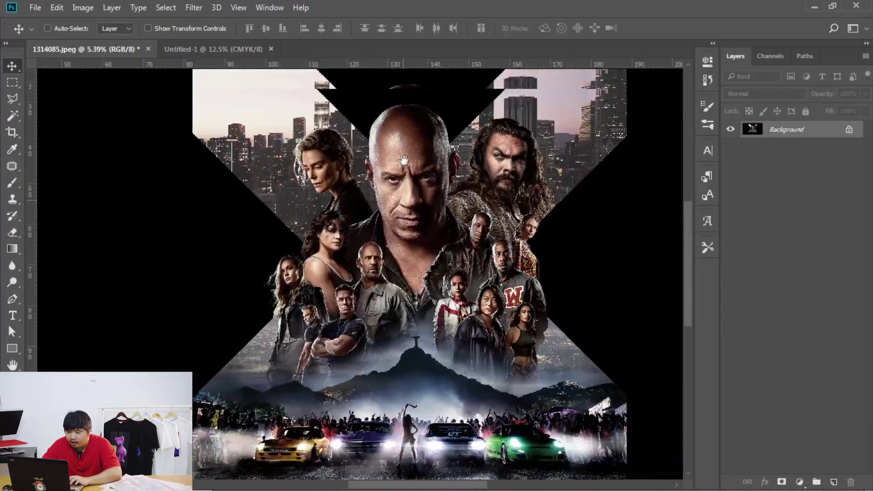
{"action": "scroll", "coordinate": [404, 160], "scroll_direction": "up", "scroll_amount": 1}
{"action": "scroll", "coordinate": [396, 182], "scroll_direction": "up", "scroll_amount": 1}
{"action": "scroll", "coordinate": [389, 205], "scroll_direction": "down", "scroll_amount": 1}
{"action": "scroll", "coordinate": [384, 222], "scroll_direction": "down", "scroll_amount": 1}
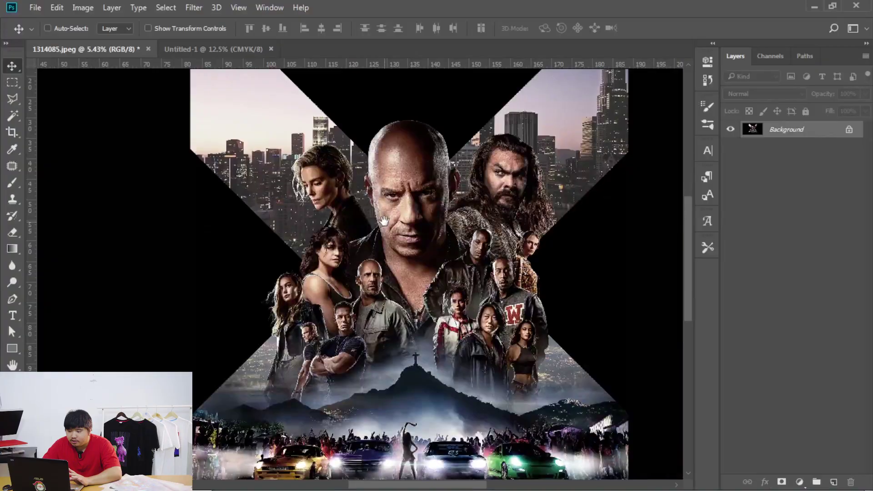
{"action": "scroll", "coordinate": [400, 254], "scroll_direction": "down", "scroll_amount": 2}
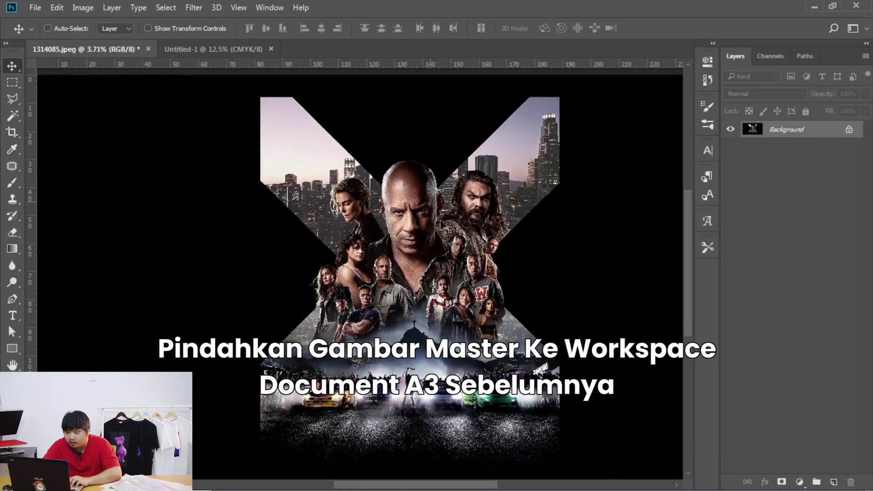
Move the poster into the Untitled-1 document as Layer 1
{"action": "left_click_drag", "start_coordinate": [446, 288], "coordinate": [382, 230]}
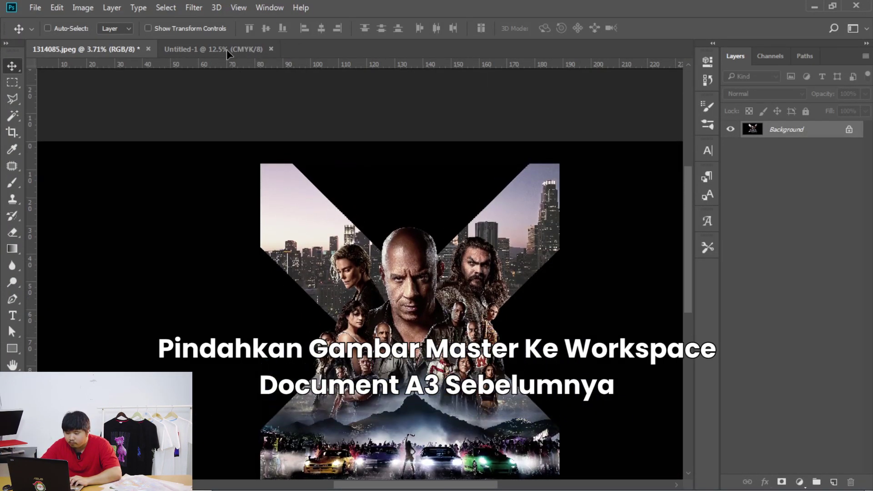
{"action": "scroll", "coordinate": [382, 230], "scroll_direction": "down", "scroll_amount": 2}
{"action": "scroll", "coordinate": [382, 230], "scroll_direction": "down", "scroll_amount": 3}
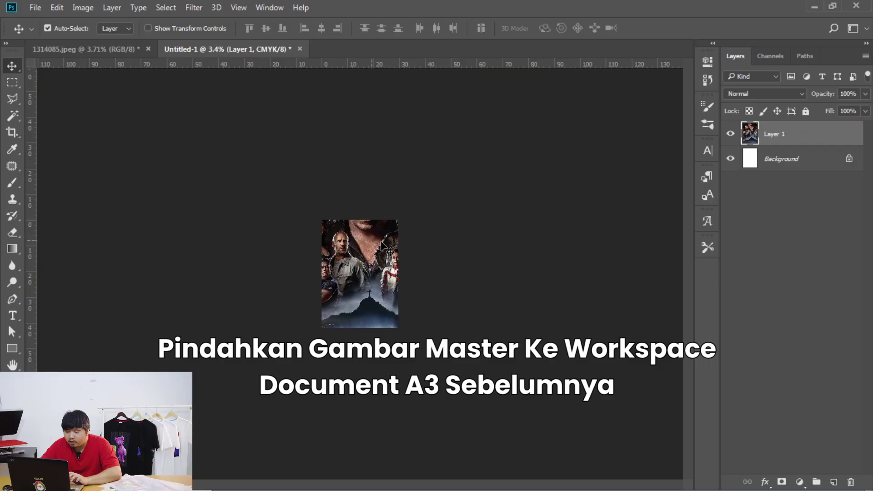
Scale Layer 1 to about 24% to fit the page and convert it to a smart object
{"action": "key", "text": "ctrl+t"}
{"action": "mouse_move", "coordinate": [602, 132]}
{"action": "left_mouse_down"}
{"action": "mouse_move", "coordinate": [254, 325]}
{"action": "mouse_move", "coordinate": [362, 262]}
{"action": "left_mouse_up"}
{"action": "scroll", "coordinate": [363, 263], "scroll_direction": "up", "scroll_amount": 3}
{"action": "scroll", "coordinate": [362, 263], "scroll_direction": "up", "scroll_amount": 2}
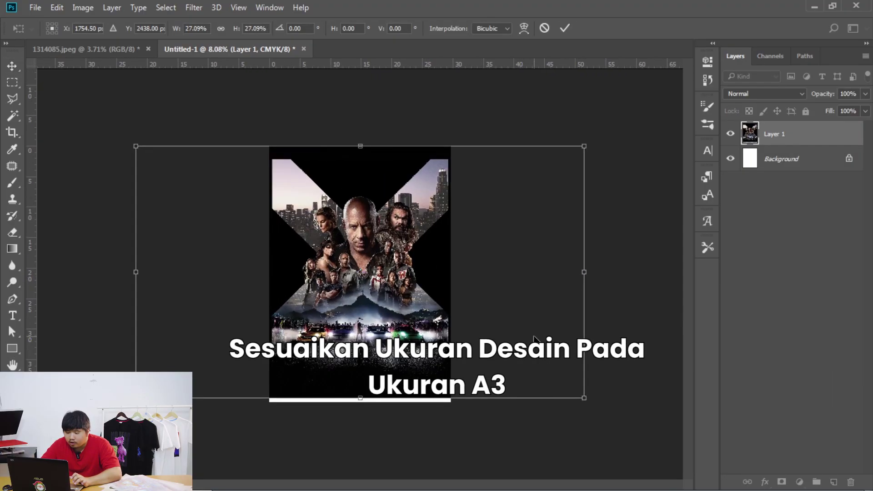
{"action": "left_click_drag", "start_coordinate": [452, 307], "coordinate": [479, 331]}
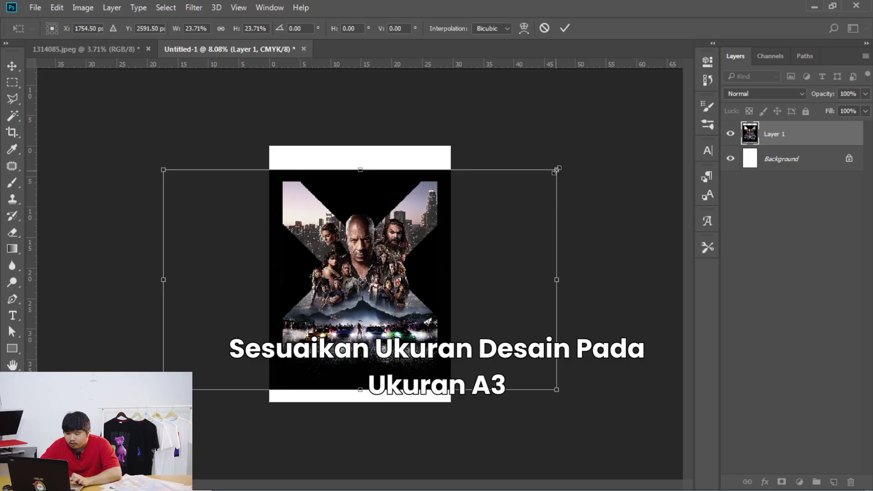
{"action": "left_click_drag", "start_coordinate": [556, 169], "coordinate": [560, 167]}
{"action": "left_click_drag", "start_coordinate": [516, 205], "coordinate": [509, 197]}
{"action": "key", "text": "Return"}
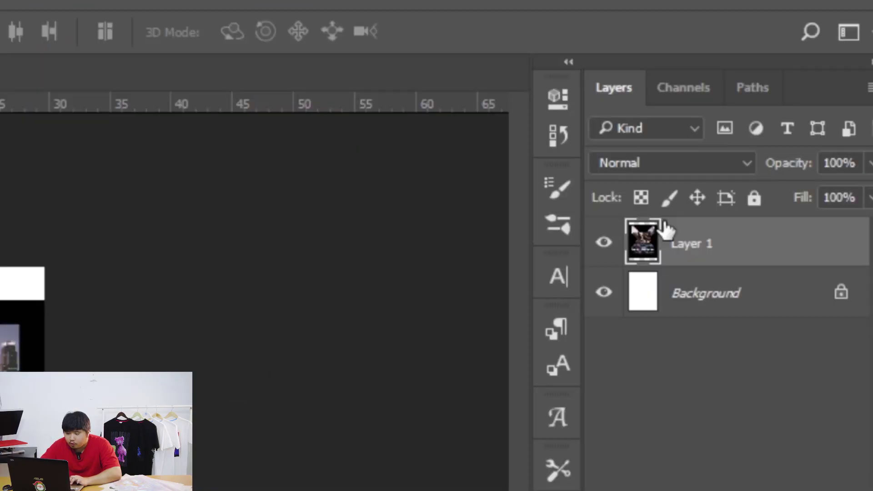
{"action": "right_click", "coordinate": [764, 131]}
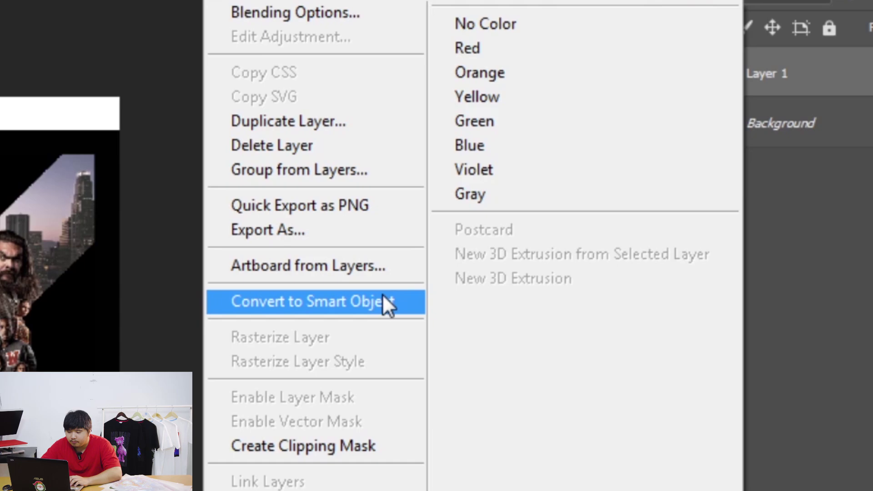
{"action": "left_click", "coordinate": [385, 293]}
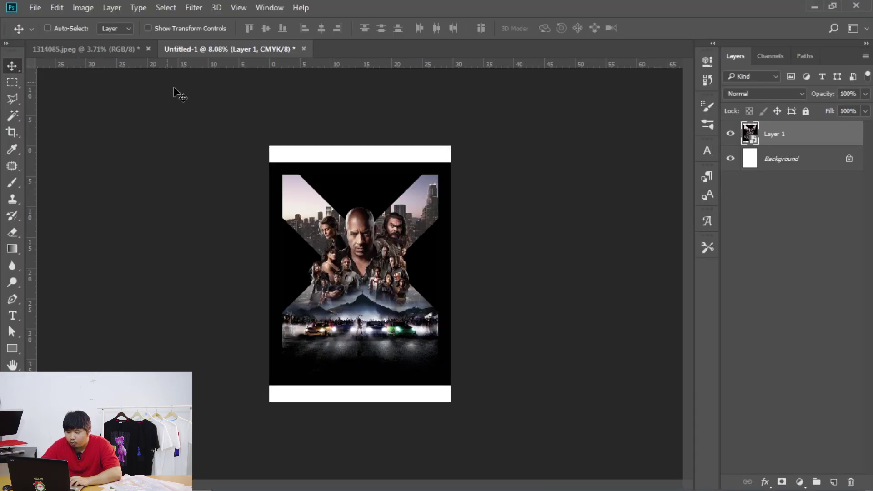
Duplicate Untitled-1 as 'Untitled-1 copy', compare both tabs, and return to the copy
{"action": "left_click", "coordinate": [84, 11]}
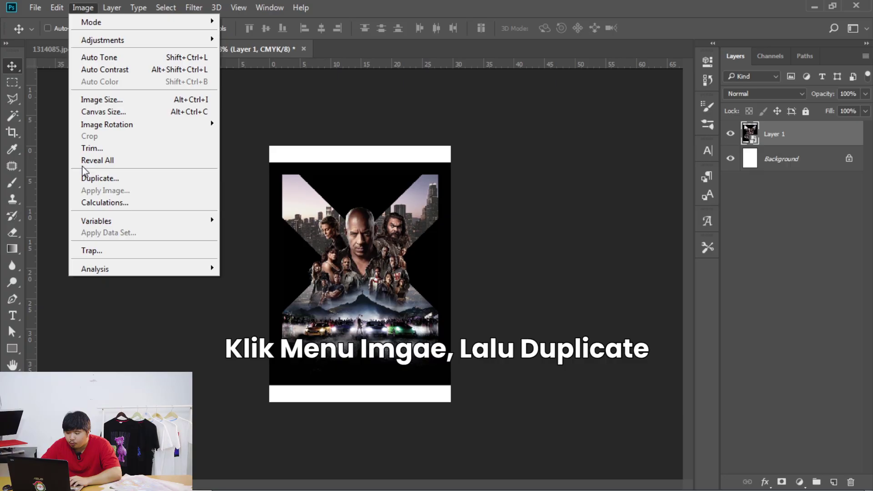
{"action": "left_click", "coordinate": [85, 179]}
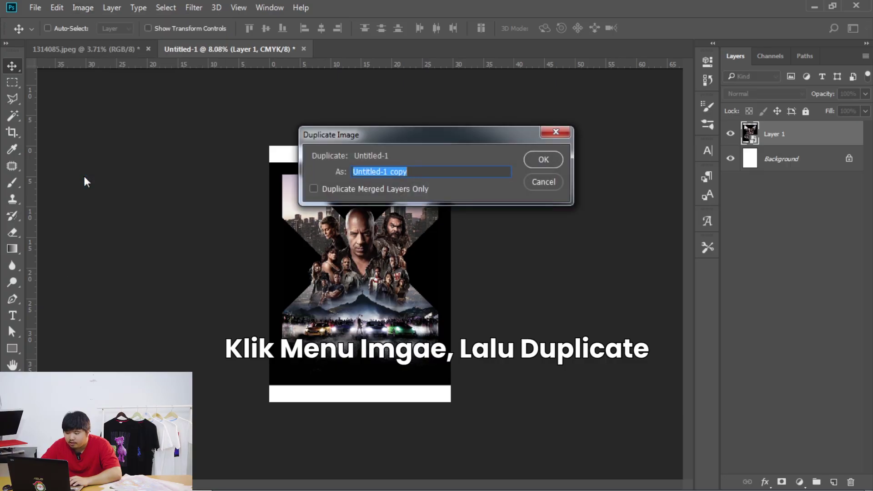
{"action": "left_click", "coordinate": [543, 160]}
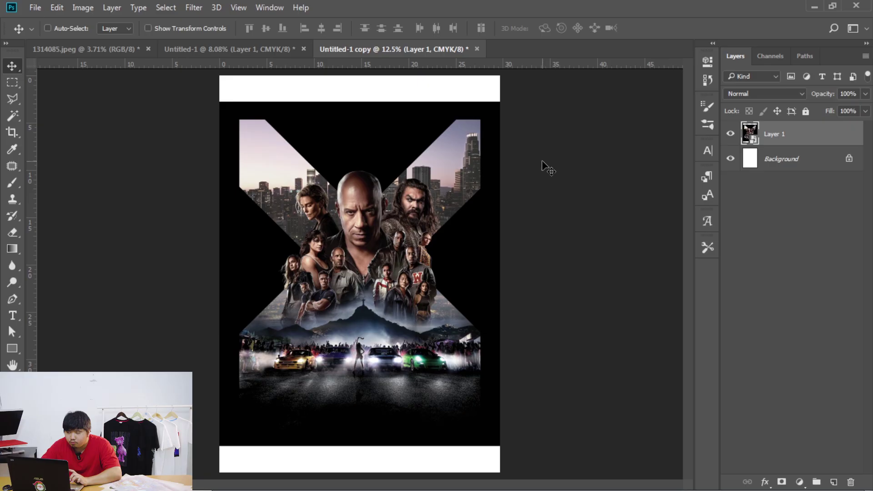
{"action": "left_click", "coordinate": [251, 50]}
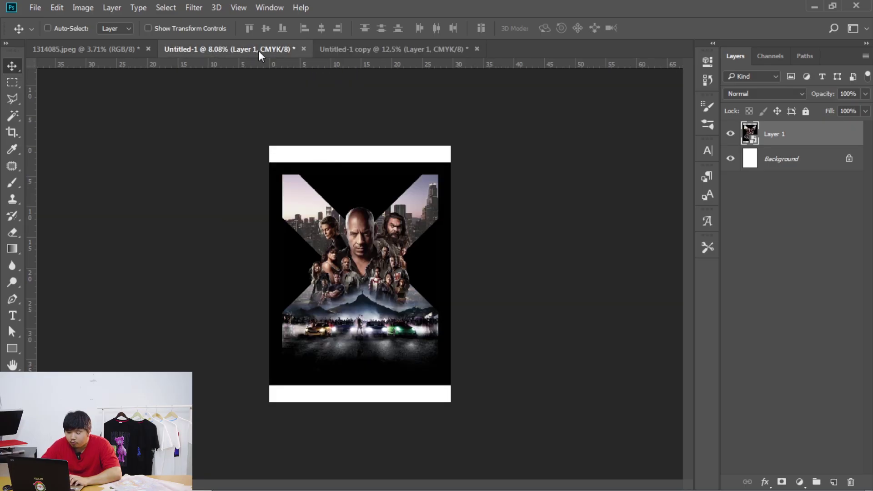
{"action": "left_click", "coordinate": [360, 52]}
{"action": "left_click", "coordinate": [296, 50]}
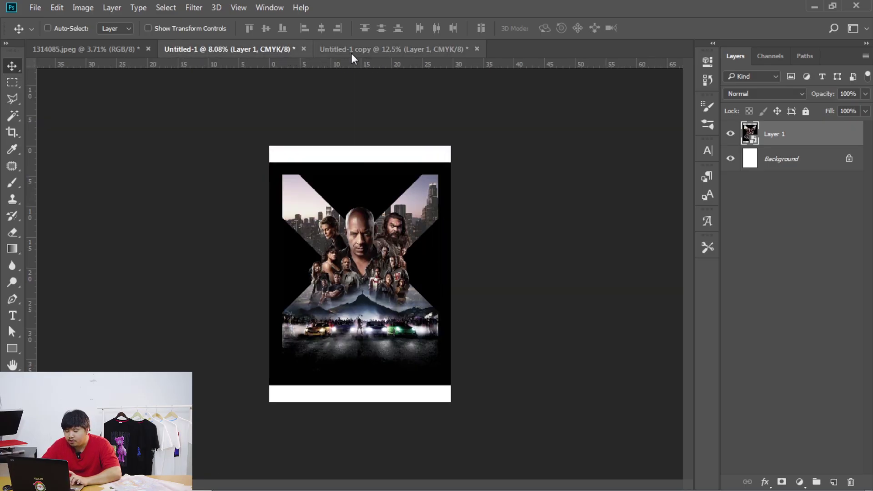
{"action": "left_click", "coordinate": [364, 51]}
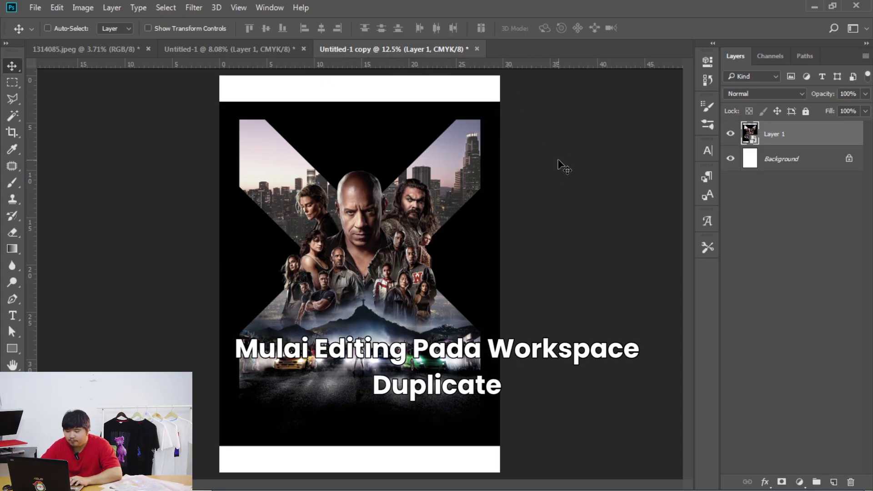
{"action": "scroll", "coordinate": [514, 189], "scroll_direction": "down", "scroll_amount": 2}
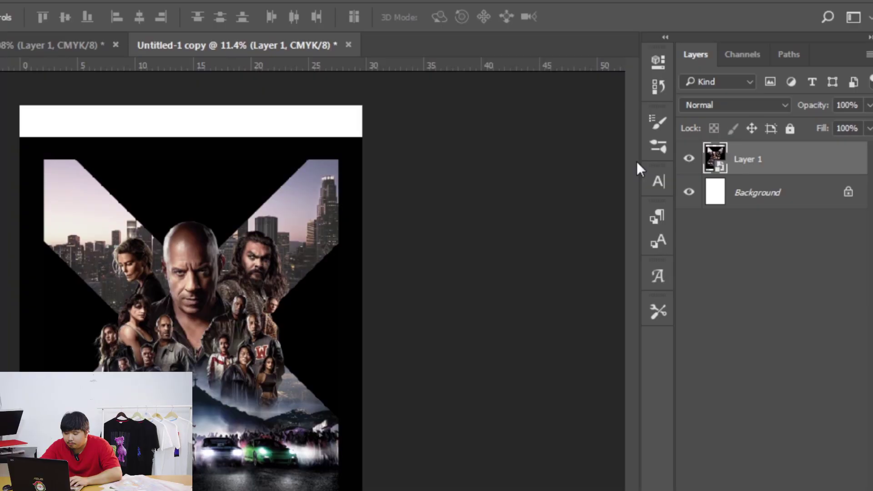
Load the Black channel as a selection, save it as Alpha 1, and view Alpha 1 alone
{"action": "left_click", "coordinate": [743, 55]}
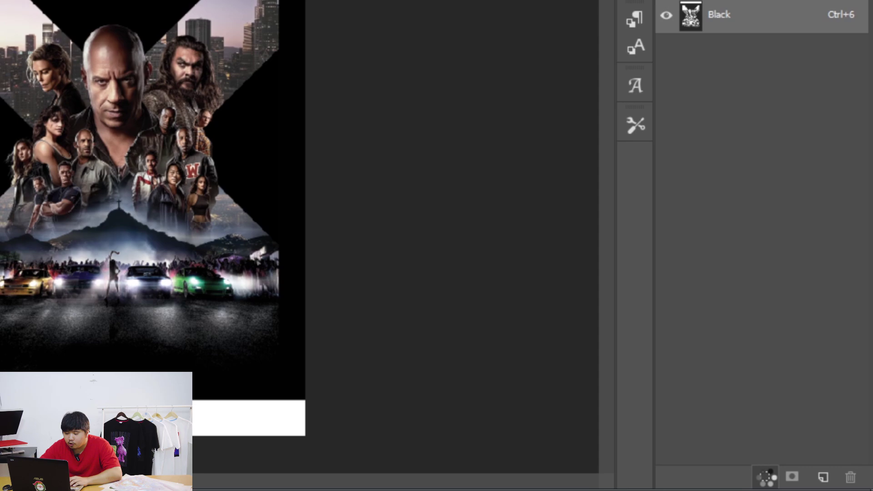
{"action": "left_click", "coordinate": [767, 478]}
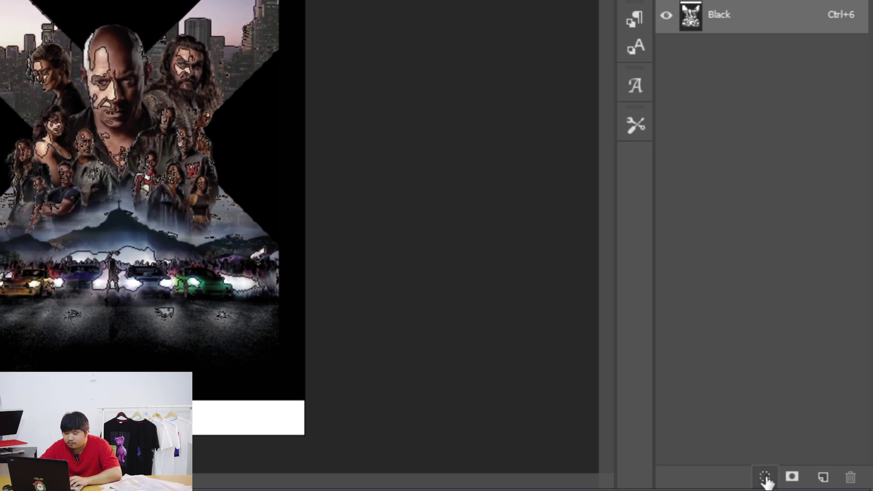
{"action": "left_click", "coordinate": [793, 476]}
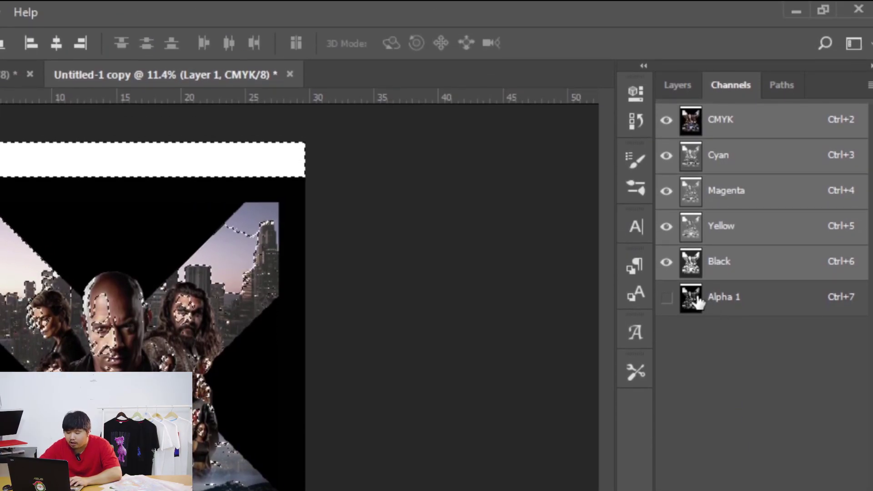
{"action": "left_click", "coordinate": [698, 247]}
{"action": "key", "text": "ctrl+d"}
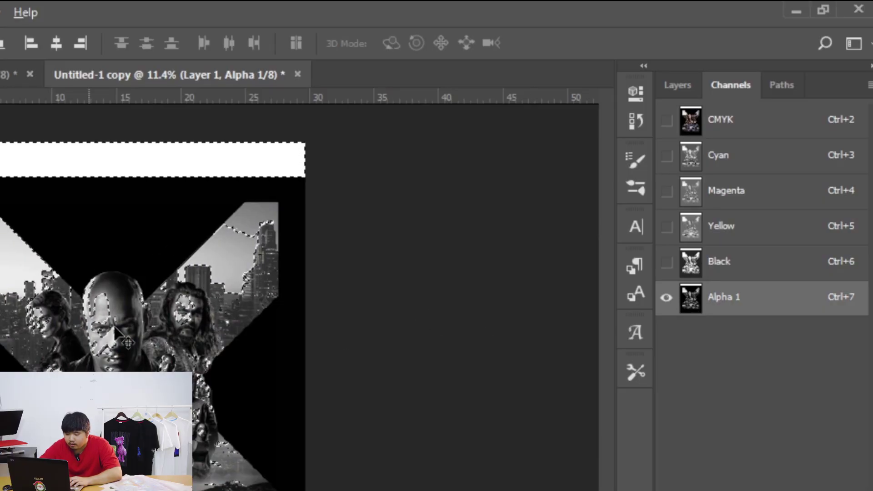
{"action": "scroll", "coordinate": [52, 316], "scroll_direction": "up", "scroll_amount": 3}
{"action": "scroll", "coordinate": [53, 316], "scroll_direction": "down", "scroll_amount": 1}
{"action": "scroll", "coordinate": [52, 316], "scroll_direction": "up", "scroll_amount": 1}
{"action": "scroll", "coordinate": [53, 316], "scroll_direction": "down", "scroll_amount": 2}
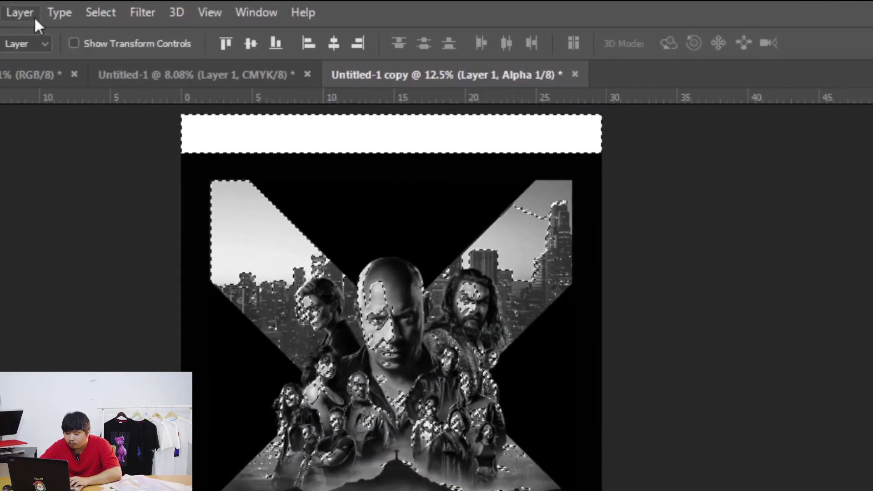
{"action": "left_click", "coordinate": [105, 11]}
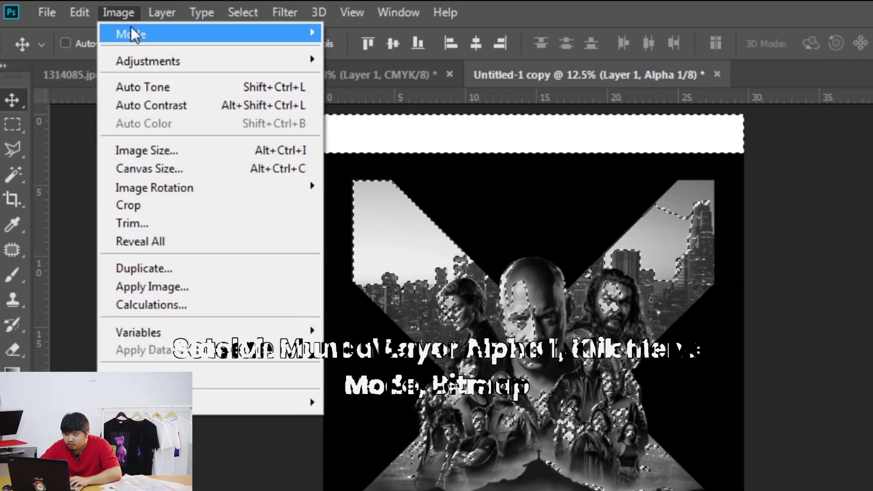
{"action": "mouse_move", "coordinate": [157, 35]}
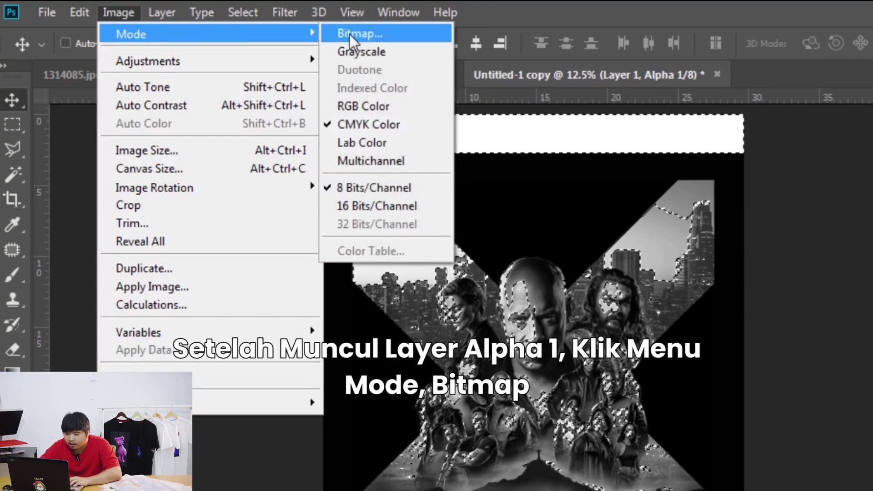
Convert the copy to Bitmap at 300 ppi using a round 15 lines/inch, 22.5° halftone screen
{"action": "left_click", "coordinate": [349, 34]}
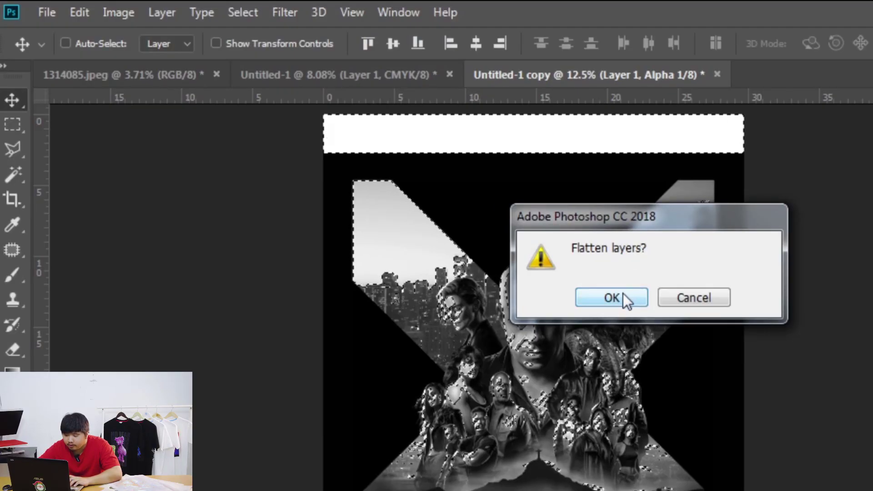
{"action": "left_click", "coordinate": [622, 295]}
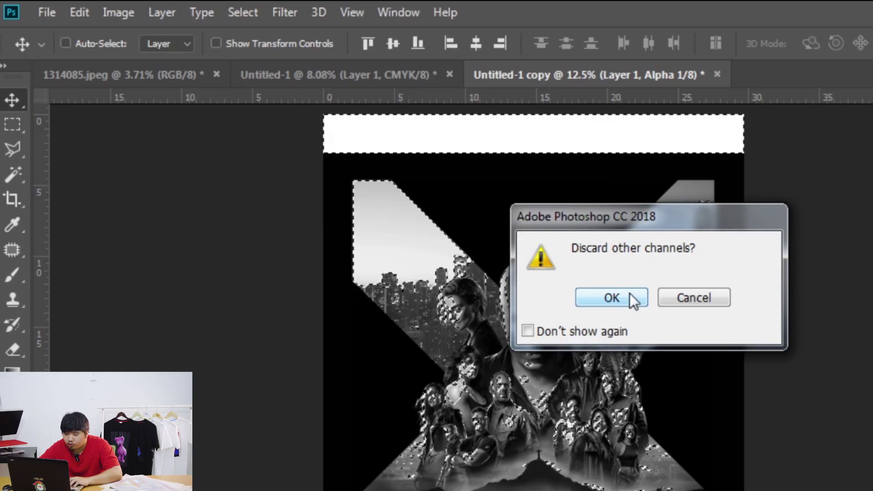
{"action": "left_click", "coordinate": [629, 296]}
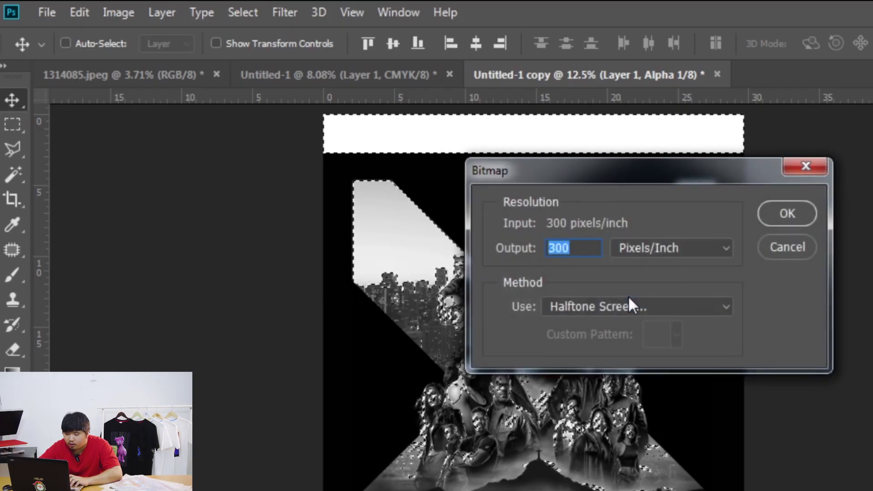
{"action": "left_click", "coordinate": [626, 301]}
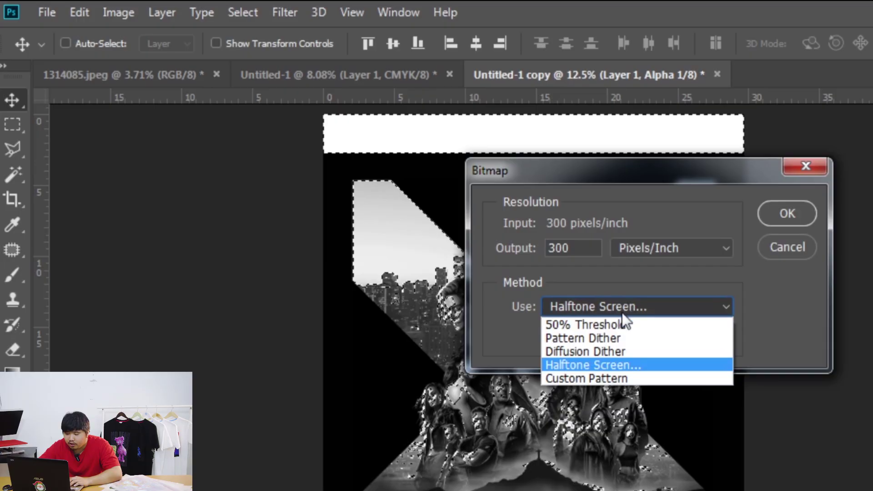
{"action": "left_click", "coordinate": [613, 364]}
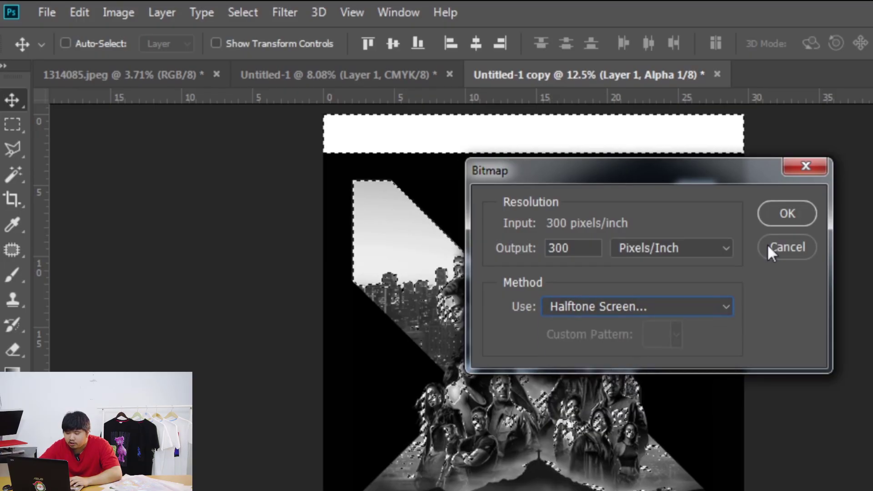
{"action": "left_click", "coordinate": [789, 210]}
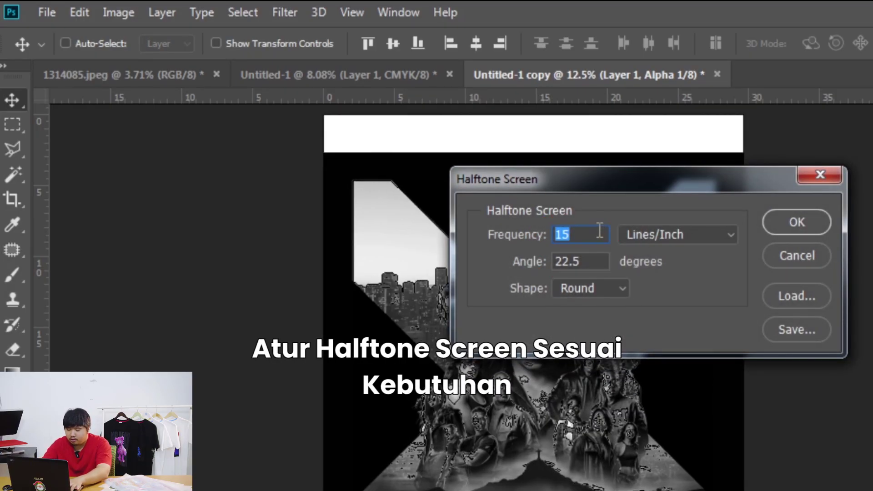
{"action": "key", "text": "Tab"}
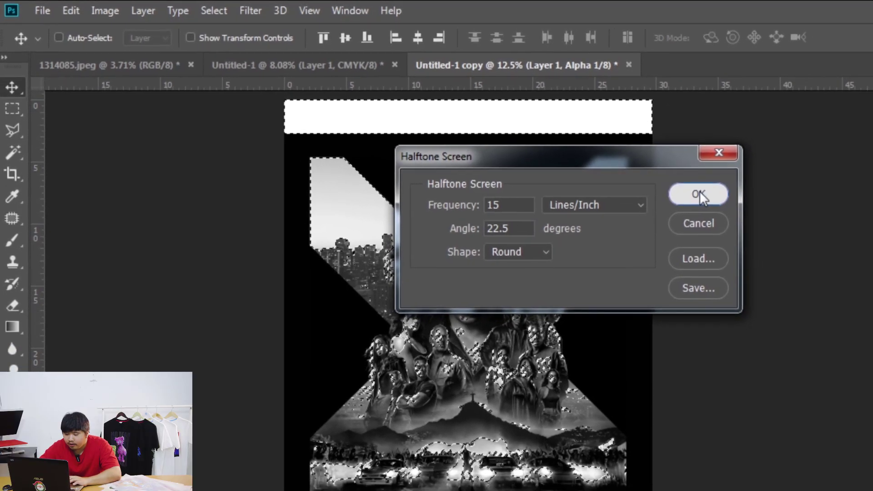
{"action": "left_click", "coordinate": [797, 222]}
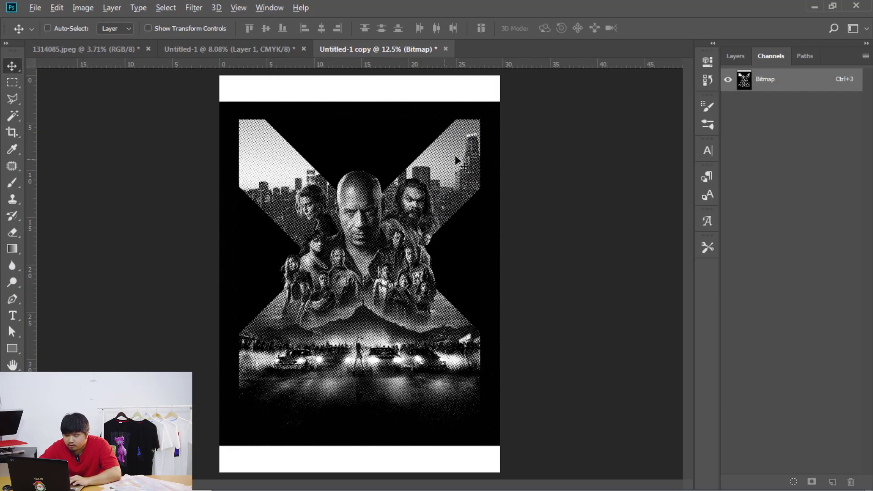
Zoom and pan around the halftone poster to inspect the round dots across the image
{"action": "scroll", "coordinate": [399, 187], "scroll_direction": "up", "scroll_amount": 1}
{"action": "scroll", "coordinate": [400, 187], "scroll_direction": "up", "scroll_amount": 1}
{"action": "scroll", "coordinate": [399, 186], "scroll_direction": "up", "scroll_amount": 2}
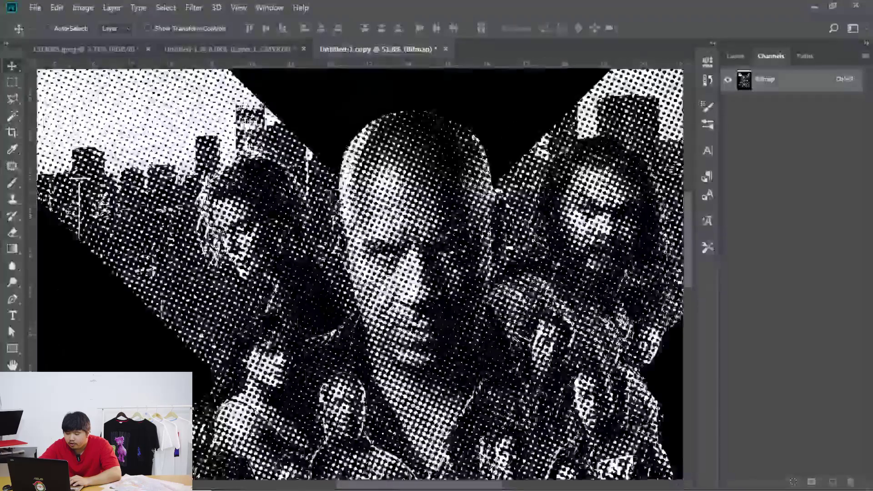
{"action": "scroll", "coordinate": [399, 187], "scroll_direction": "up", "scroll_amount": 2}
{"action": "scroll", "coordinate": [493, 218], "scroll_direction": "up", "scroll_amount": 2}
{"action": "scroll", "coordinate": [493, 218], "scroll_direction": "up", "scroll_amount": 2}
{"action": "scroll", "coordinate": [493, 218], "scroll_direction": "down", "scroll_amount": 2}
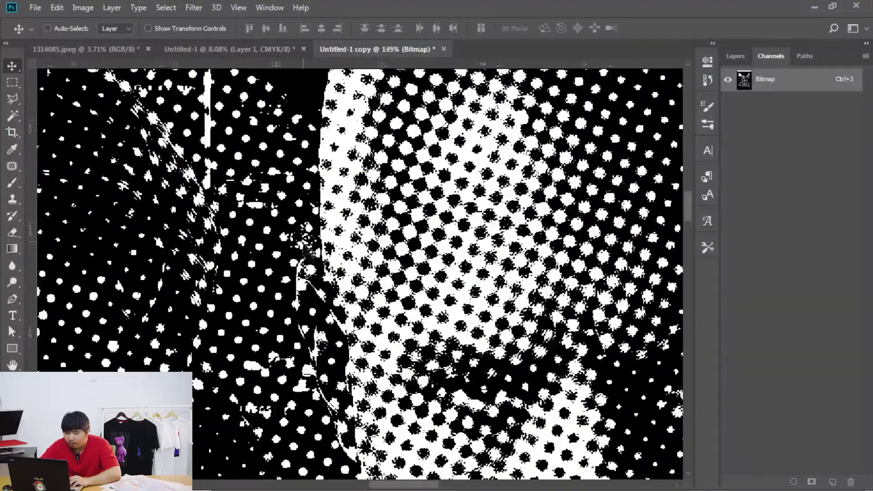
{"action": "scroll", "coordinate": [492, 219], "scroll_direction": "down", "scroll_amount": 1}
{"action": "scroll", "coordinate": [493, 218], "scroll_direction": "down", "scroll_amount": 2}
{"action": "scroll", "coordinate": [493, 219], "scroll_direction": "down", "scroll_amount": 2}
{"action": "scroll", "coordinate": [410, 264], "scroll_direction": "down", "scroll_amount": 2}
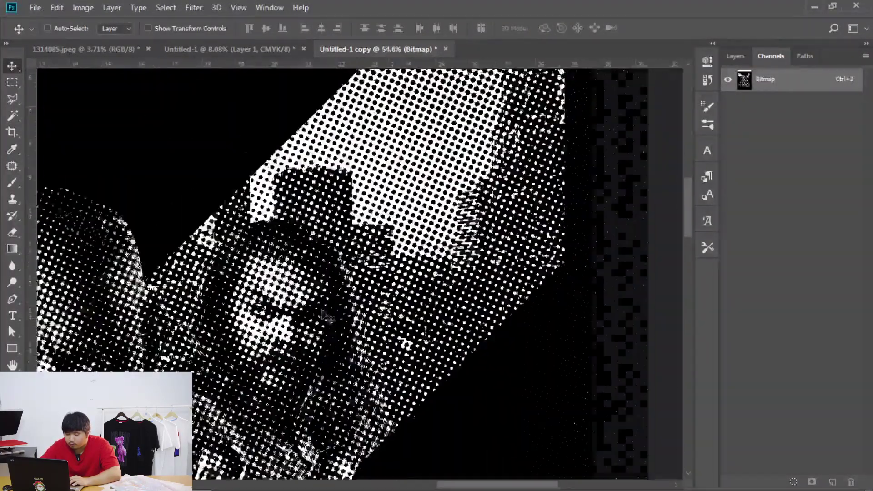
{"action": "scroll", "coordinate": [324, 309], "scroll_direction": "up", "scroll_amount": 1}
{"action": "scroll", "coordinate": [324, 309], "scroll_direction": "up", "scroll_amount": 1}
{"action": "scroll", "coordinate": [345, 319], "scroll_direction": "up", "scroll_amount": 2}
{"action": "scroll", "coordinate": [373, 326], "scroll_direction": "up", "scroll_amount": 2}
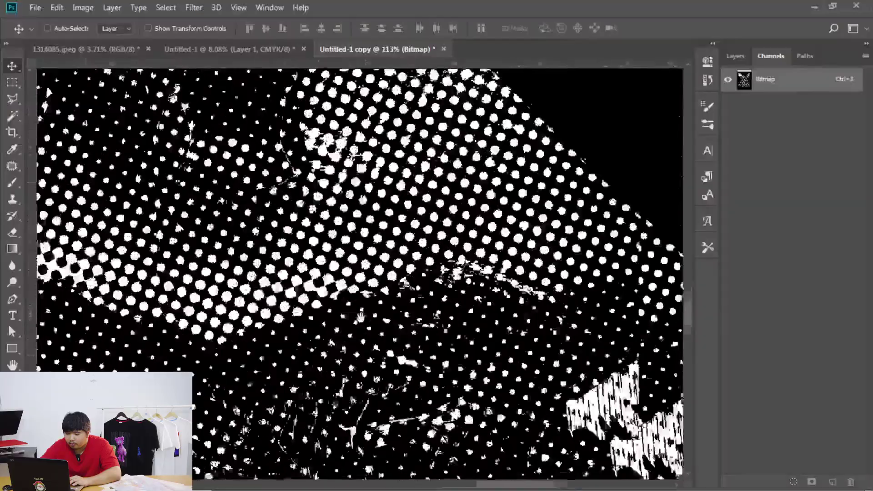
{"action": "scroll", "coordinate": [399, 334], "scroll_direction": "up", "scroll_amount": 1}
{"action": "left_click_drag", "start_coordinate": [398, 333], "coordinate": [441, 262]}
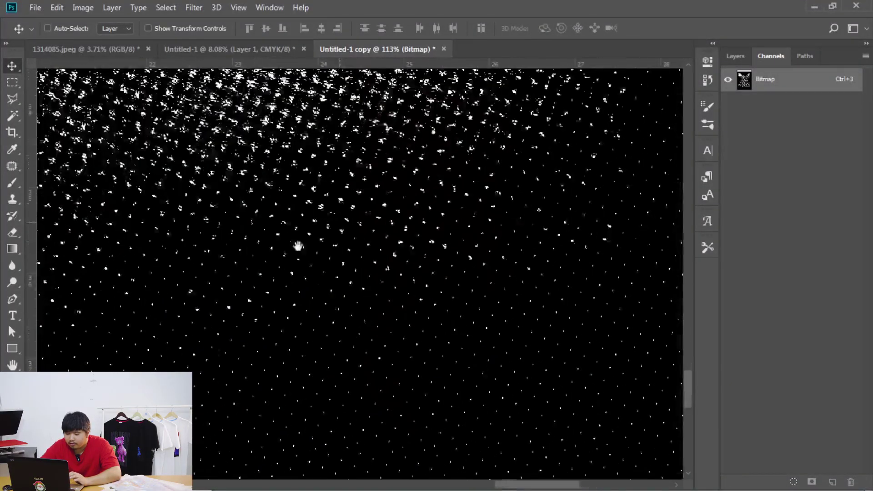
{"action": "scroll", "coordinate": [432, 268], "scroll_direction": "down", "scroll_amount": 5}
{"action": "scroll", "coordinate": [491, 359], "scroll_direction": "down", "scroll_amount": 3}
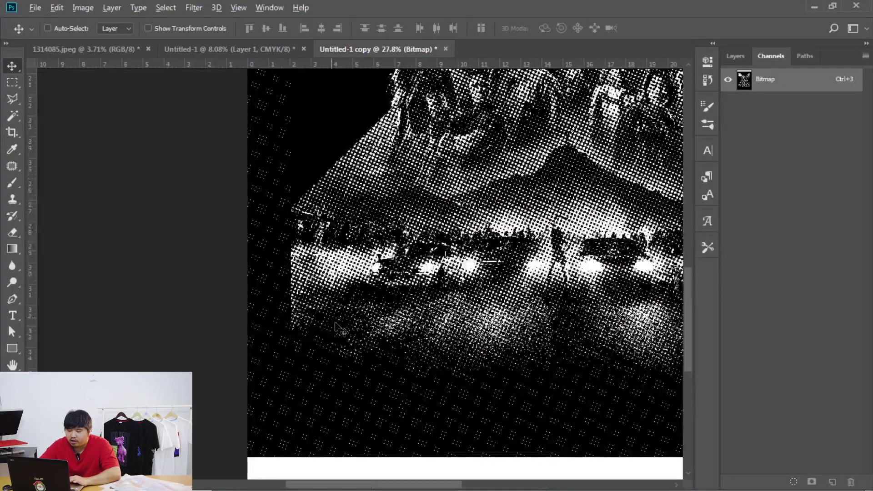
{"action": "scroll", "coordinate": [272, 273], "scroll_direction": "up", "scroll_amount": 5}
{"action": "scroll", "coordinate": [264, 279], "scroll_direction": "up", "scroll_amount": 3}
{"action": "scroll", "coordinate": [273, 284], "scroll_direction": "up", "scroll_amount": 4}
{"action": "scroll", "coordinate": [286, 284], "scroll_direction": "up", "scroll_amount": 3}
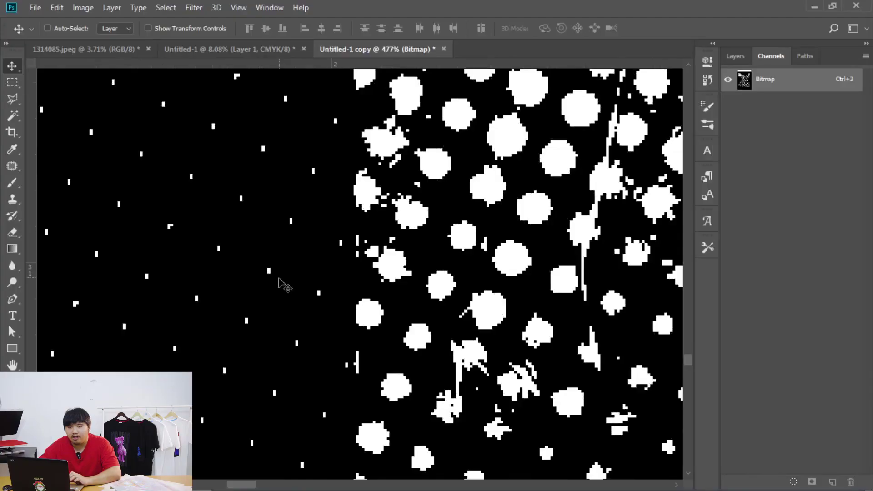
{"action": "scroll", "coordinate": [318, 275], "scroll_direction": "down", "scroll_amount": 4}
{"action": "scroll", "coordinate": [327, 291], "scroll_direction": "down", "scroll_amount": 3}
{"action": "scroll", "coordinate": [355, 319], "scroll_direction": "down", "scroll_amount": 2}
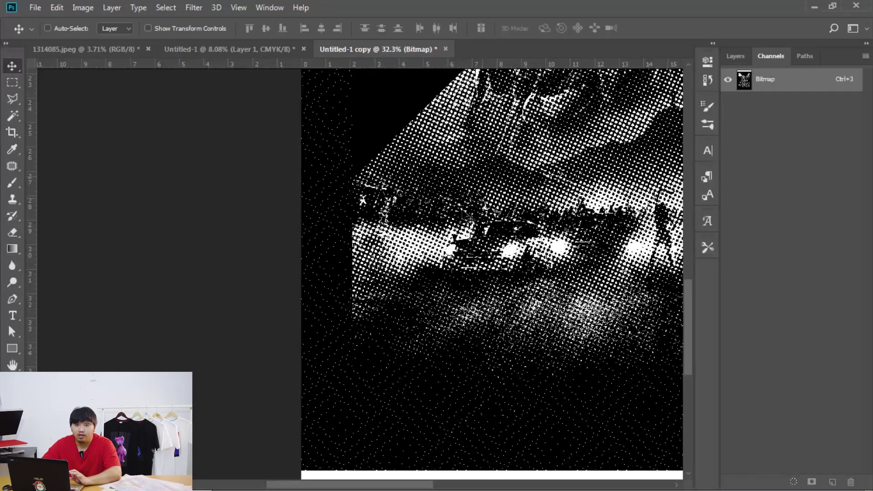
{"action": "scroll", "coordinate": [374, 346], "scroll_direction": "up", "scroll_amount": 2}
{"action": "scroll", "coordinate": [374, 346], "scroll_direction": "down", "scroll_amount": 3}
{"action": "scroll", "coordinate": [392, 336], "scroll_direction": "down", "scroll_amount": 1}
{"action": "scroll", "coordinate": [409, 328], "scroll_direction": "up", "scroll_amount": 1}
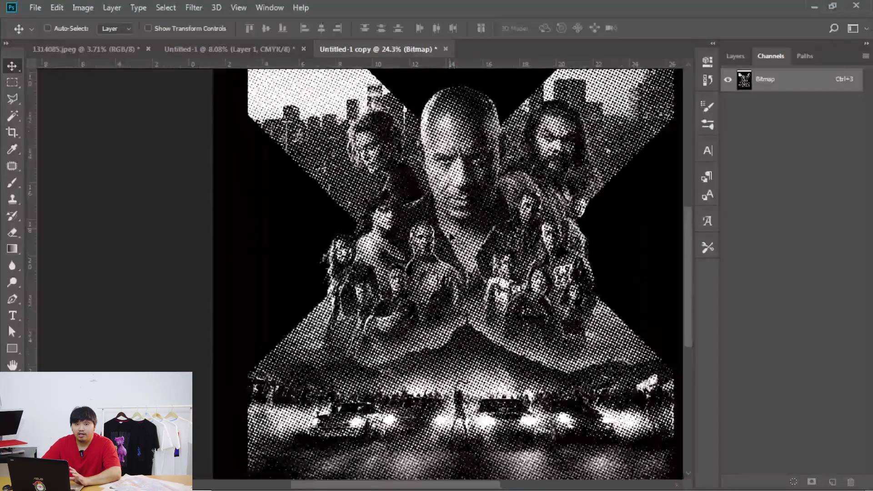
{"action": "scroll", "coordinate": [440, 308], "scroll_direction": "up", "scroll_amount": 3}
{"action": "scroll", "coordinate": [441, 308], "scroll_direction": "down", "scroll_amount": 3}
{"action": "scroll", "coordinate": [437, 306], "scroll_direction": "down", "scroll_amount": 1}
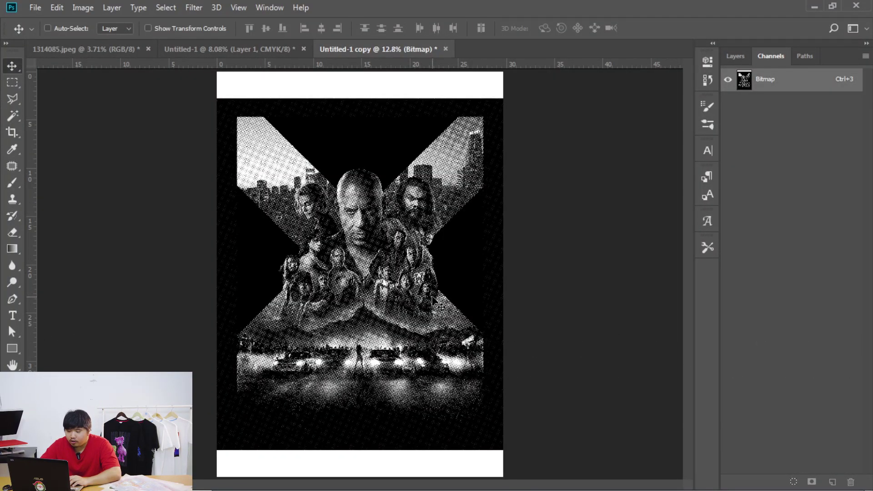
{"action": "left_click", "coordinate": [83, 8]}
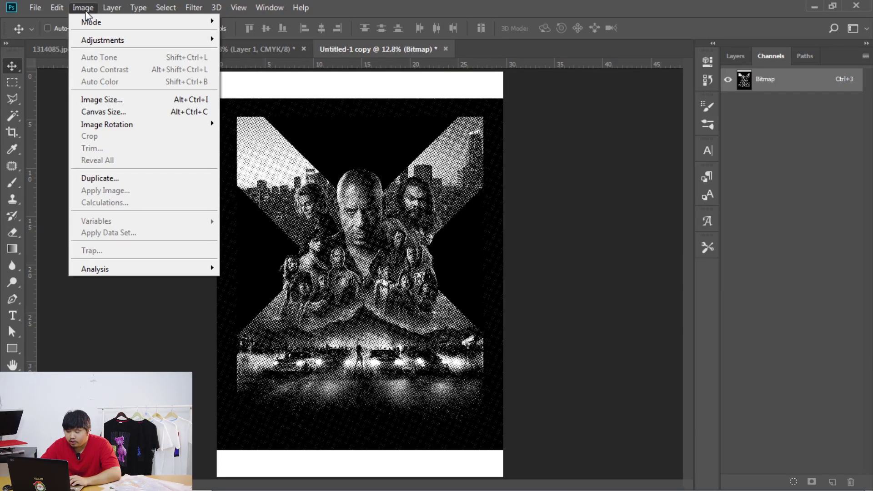
{"action": "mouse_move", "coordinate": [92, 22]}
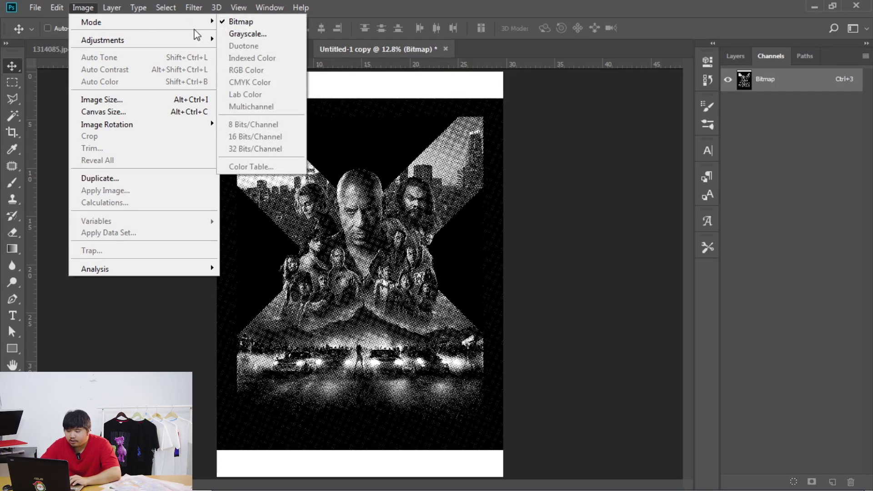
Convert the copy to Grayscale at size ratio 1 and select the dot area with the Magic Wand
{"action": "left_click", "coordinate": [241, 34]}
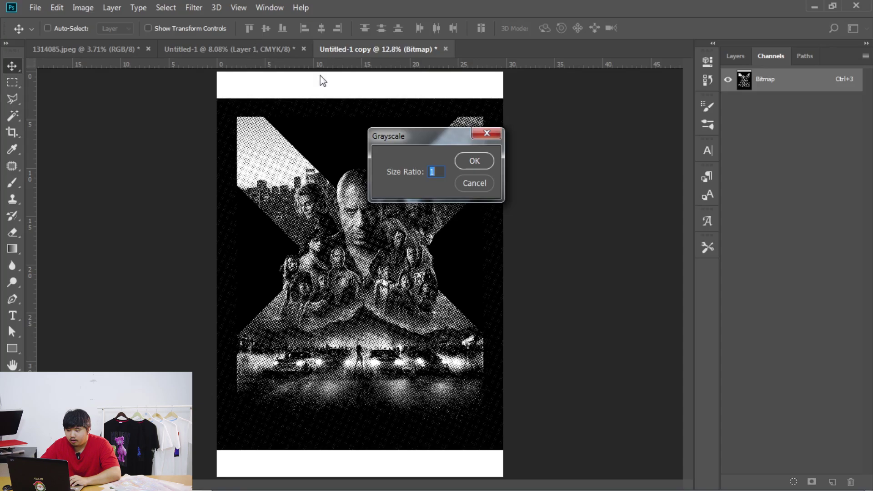
{"action": "left_click", "coordinate": [462, 166]}
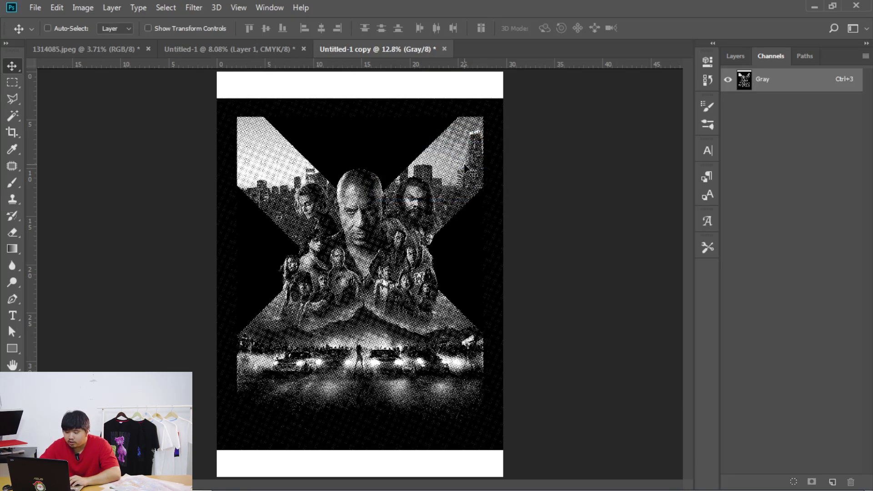
{"action": "left_click", "coordinate": [14, 117]}
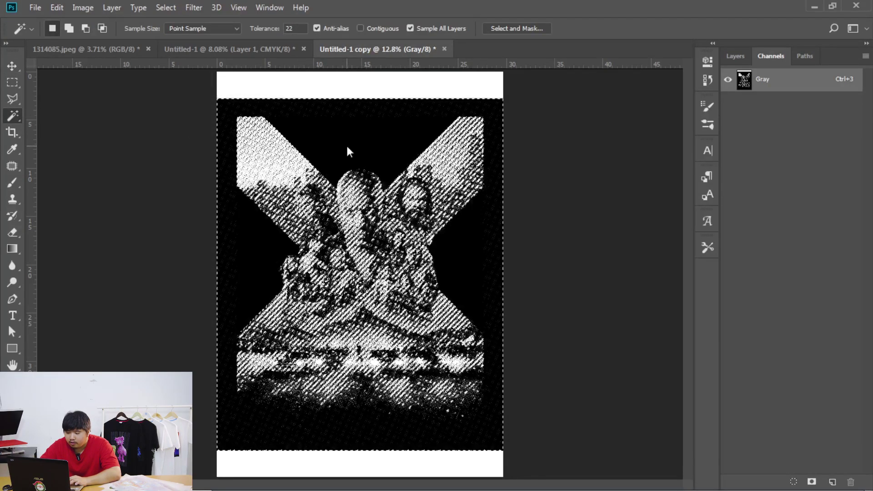
{"action": "scroll", "coordinate": [308, 143], "scroll_direction": "up", "scroll_amount": 1}
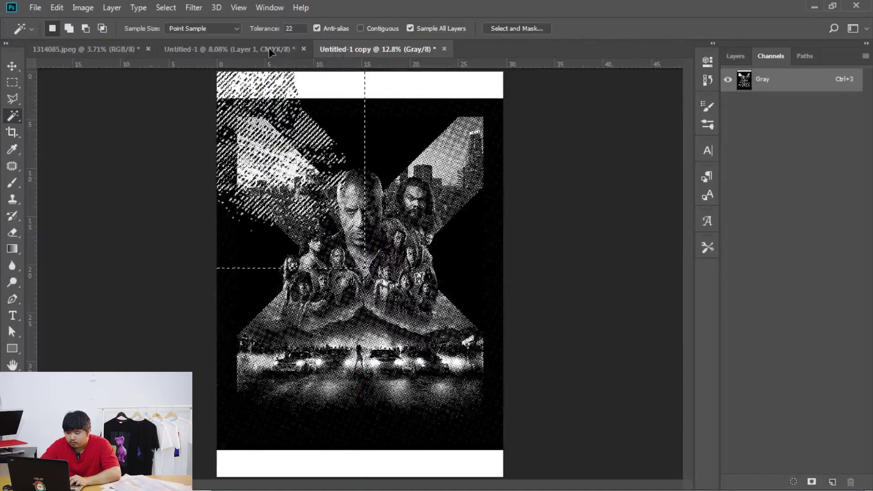
Back in Untitled-1, add a layer mask to Layer 1 from the selection and invert it
{"action": "left_click", "coordinate": [270, 49]}
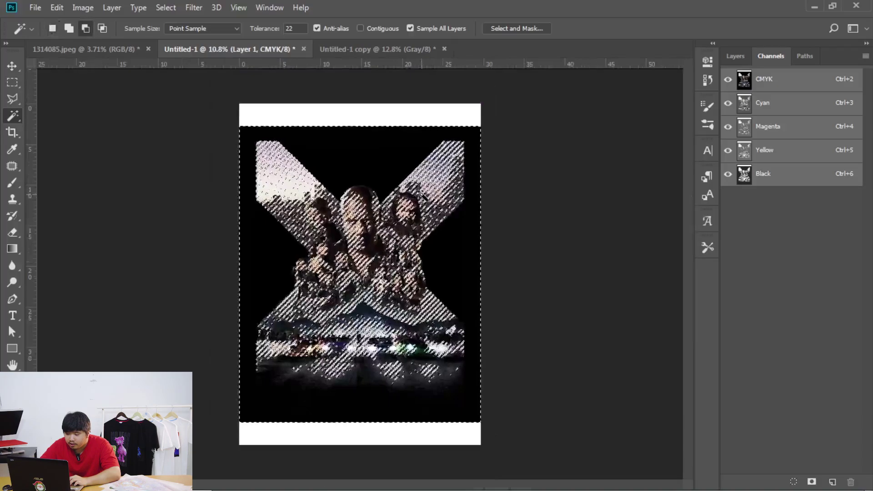
{"action": "left_click", "coordinate": [736, 56]}
{"action": "left_click", "coordinate": [782, 482]}
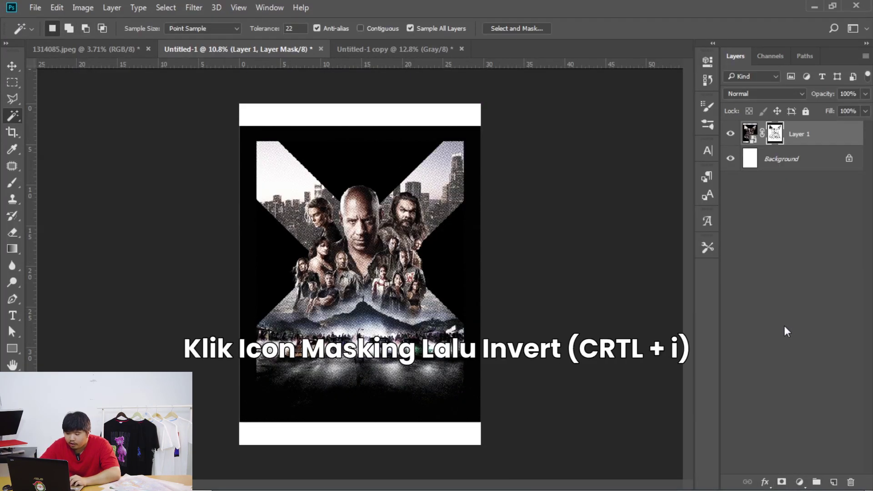
{"action": "key", "text": "ctrl+i"}
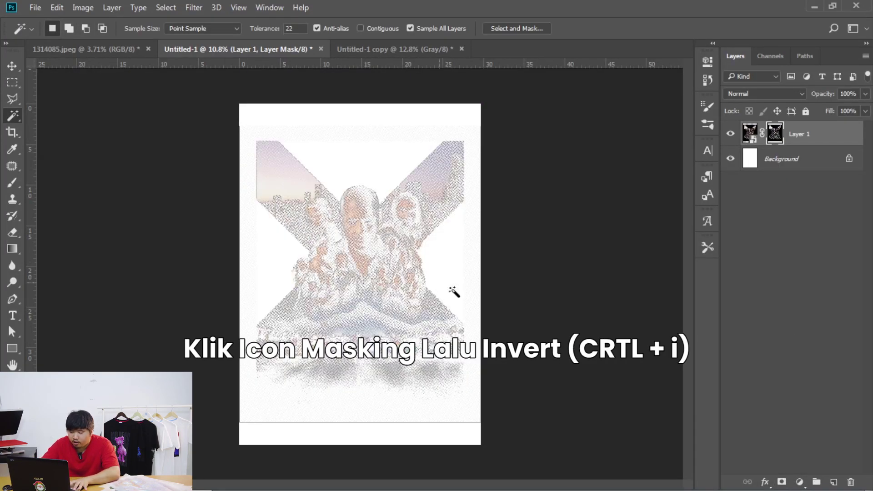
Hide the white Background layer
{"action": "scroll", "coordinate": [341, 250], "scroll_direction": "up", "scroll_amount": 1}
{"action": "scroll", "coordinate": [364, 219], "scroll_direction": "up", "scroll_amount": 2}
{"action": "scroll", "coordinate": [366, 206], "scroll_direction": "down", "scroll_amount": 1}
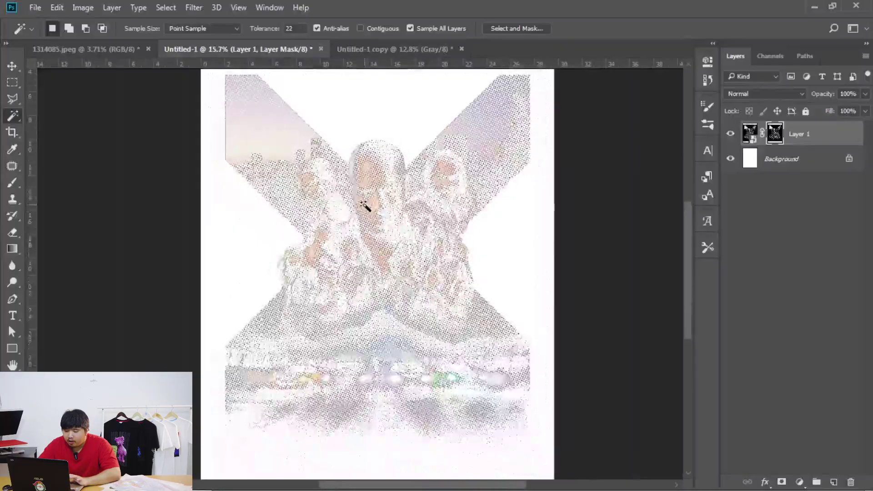
{"action": "scroll", "coordinate": [365, 206], "scroll_direction": "down", "scroll_amount": 1}
{"action": "left_click", "coordinate": [730, 159]}
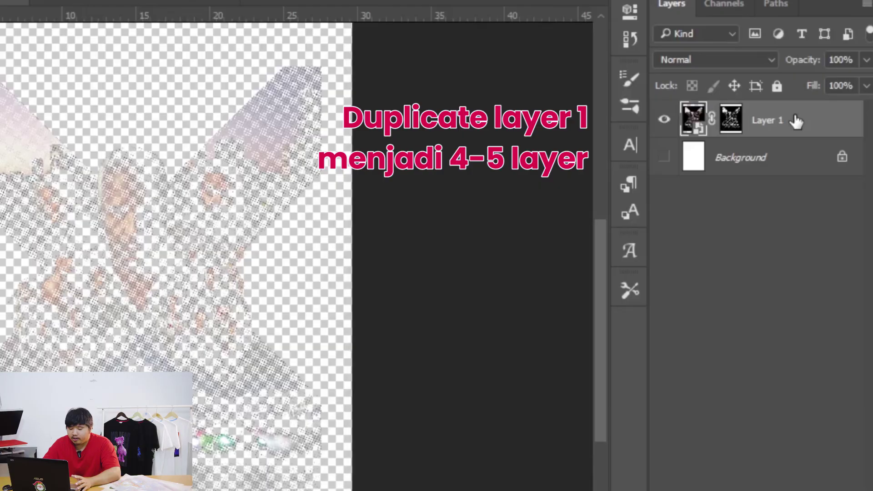
Duplicate the masked Layer 1 into four copies and toggle their visibility to compare
{"action": "key", "text": "ctrl+j"}
{"action": "key", "text": "ctrl+j"}
{"action": "key", "text": "ctrl+j"}
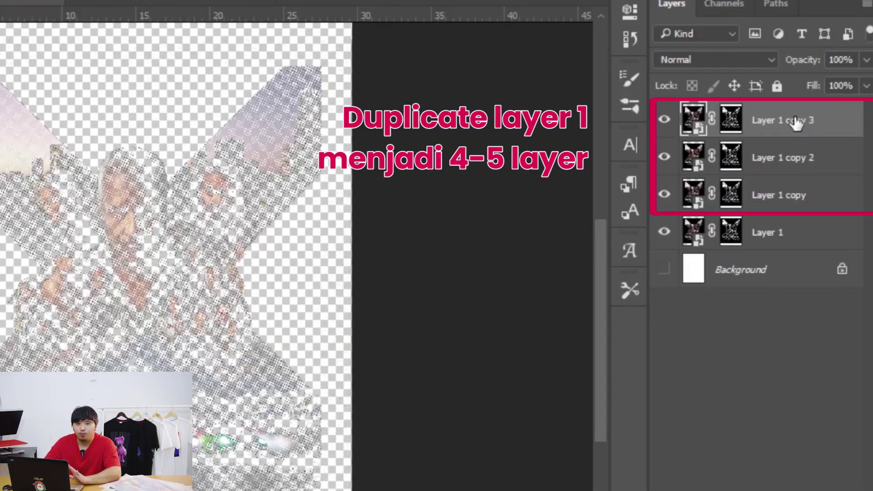
{"action": "key", "text": "ctrl+j"}
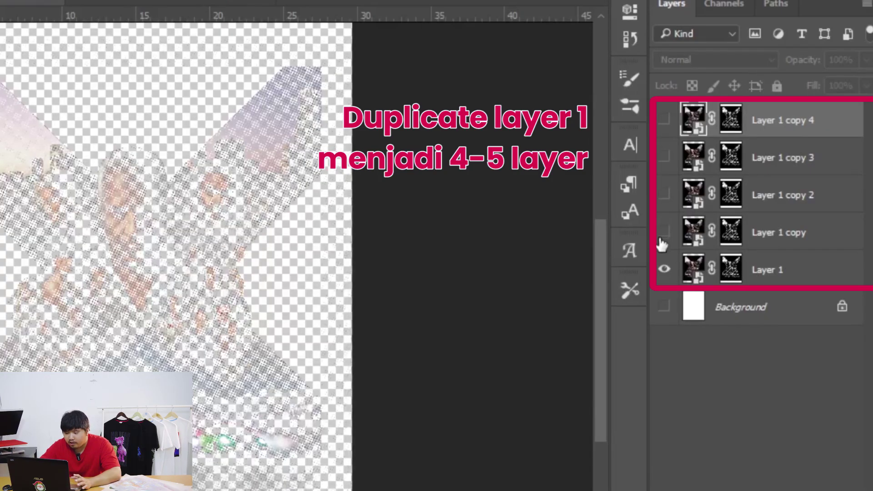
{"action": "left_click_drag", "start_coordinate": [664, 195], "coordinate": [673, 111]}
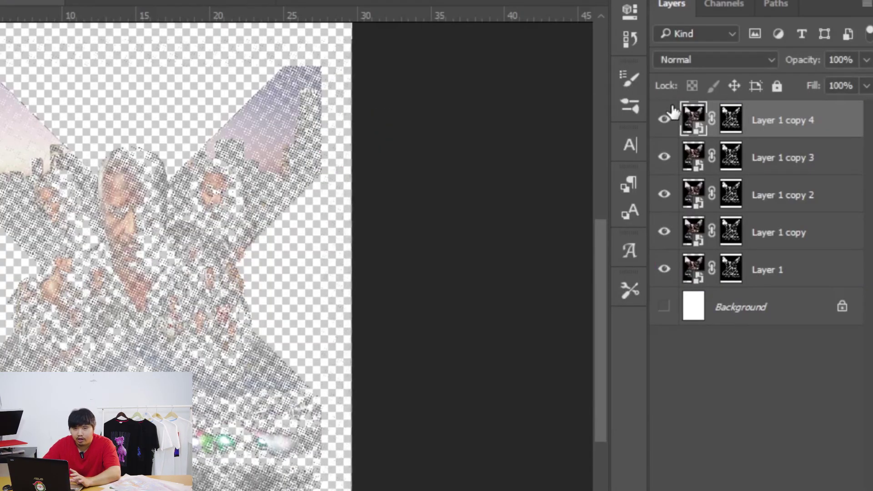
{"action": "mouse_move", "coordinate": [664, 195]}
{"action": "left_mouse_down"}
{"action": "mouse_move", "coordinate": [664, 230]}
{"action": "mouse_move", "coordinate": [663, 122]}
{"action": "left_mouse_up"}
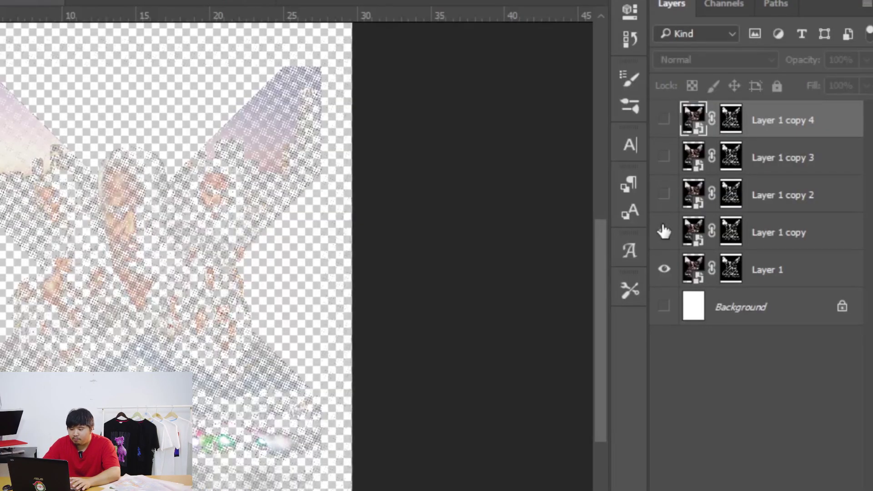
{"action": "left_click_drag", "start_coordinate": [663, 229], "coordinate": [670, 113]}
Select all five halftone layers, merge them with Ctrl+E, then undo to keep them separate
{"action": "left_click", "coordinate": [769, 157]}
{"action": "left_click", "coordinate": [773, 194]}
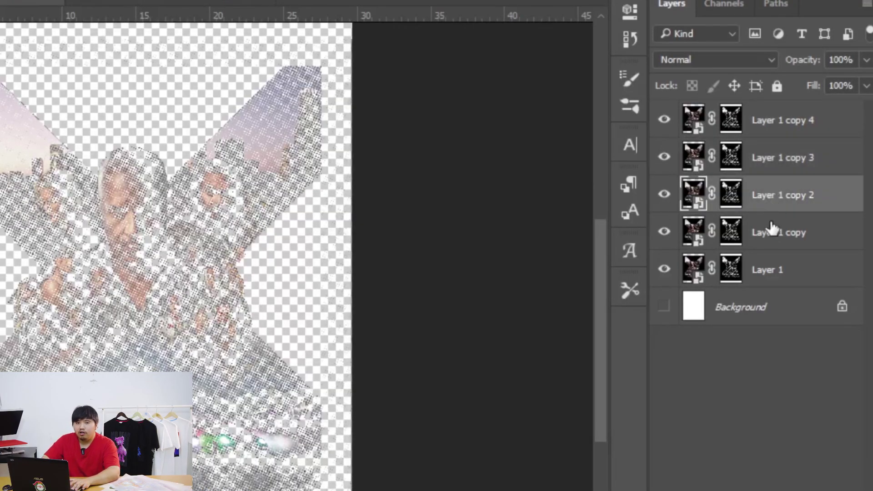
{"action": "left_click", "coordinate": [773, 230]}
{"action": "left_click", "coordinate": [771, 272]}
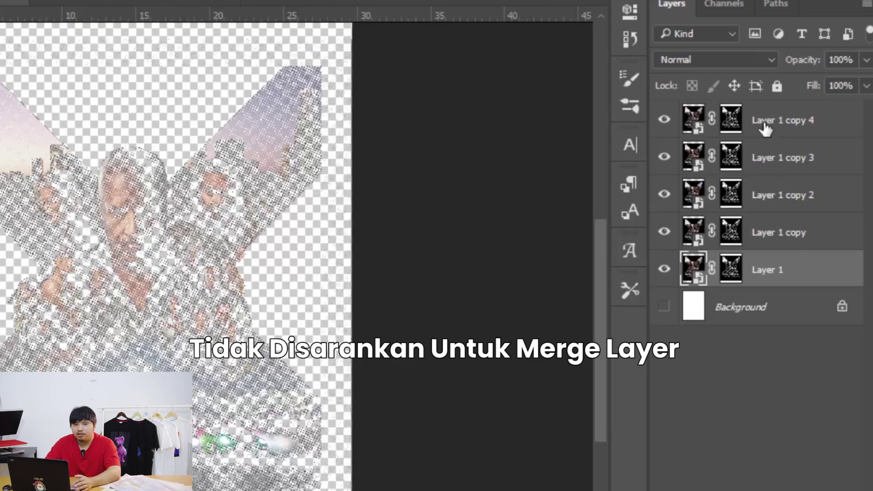
{"action": "left_click", "coordinate": [765, 129], "text": "shift"}
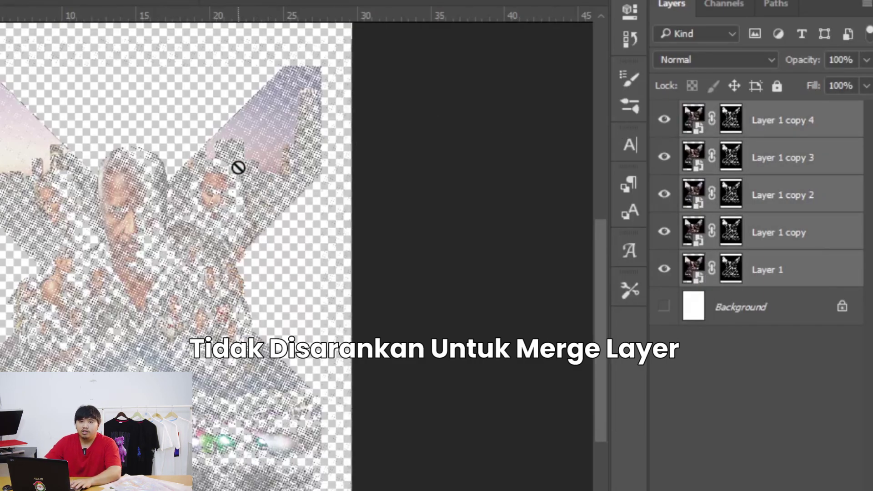
{"action": "scroll", "coordinate": [224, 140], "scroll_direction": "up", "scroll_amount": 2}
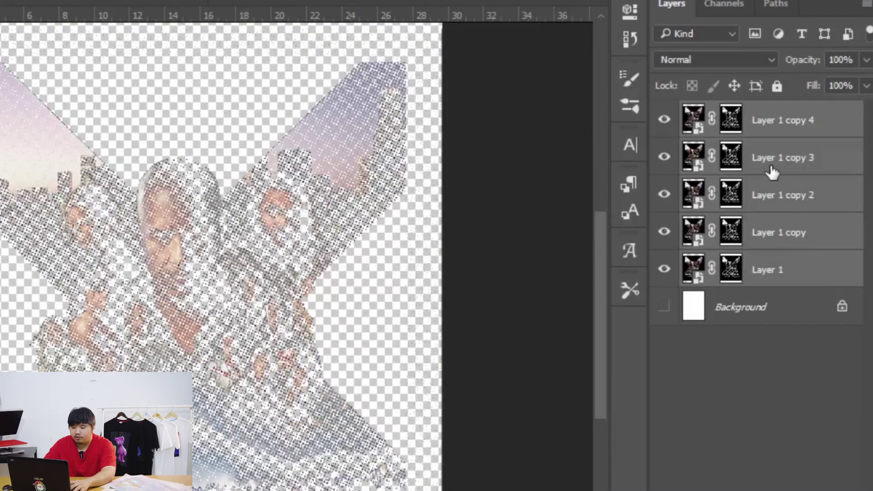
{"action": "key", "text": "ctrl+e"}
{"action": "scroll", "coordinate": [410, 168], "scroll_direction": "up", "scroll_amount": 2}
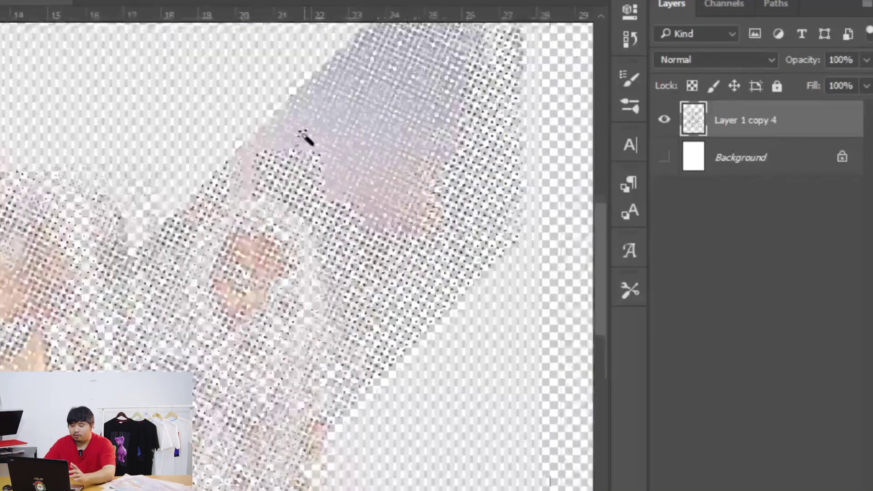
{"action": "scroll", "coordinate": [121, 288], "scroll_direction": "down", "scroll_amount": 3}
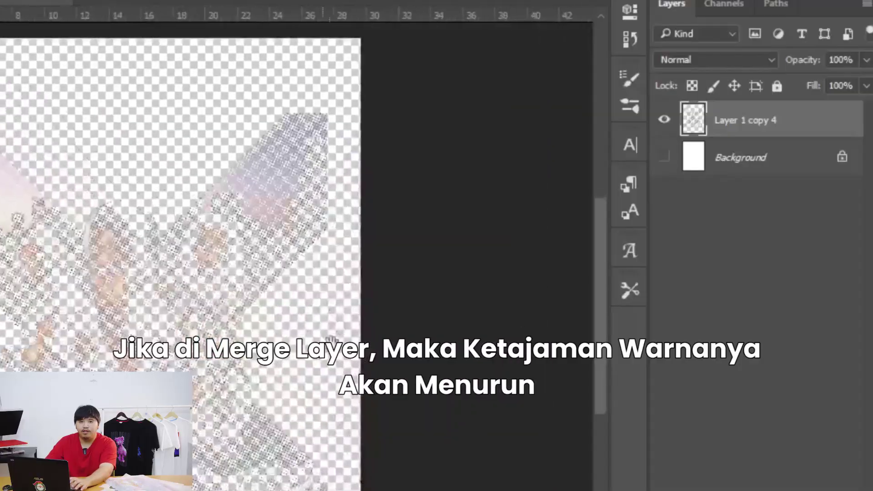
{"action": "scroll", "coordinate": [140, 228], "scroll_direction": "up", "scroll_amount": 2}
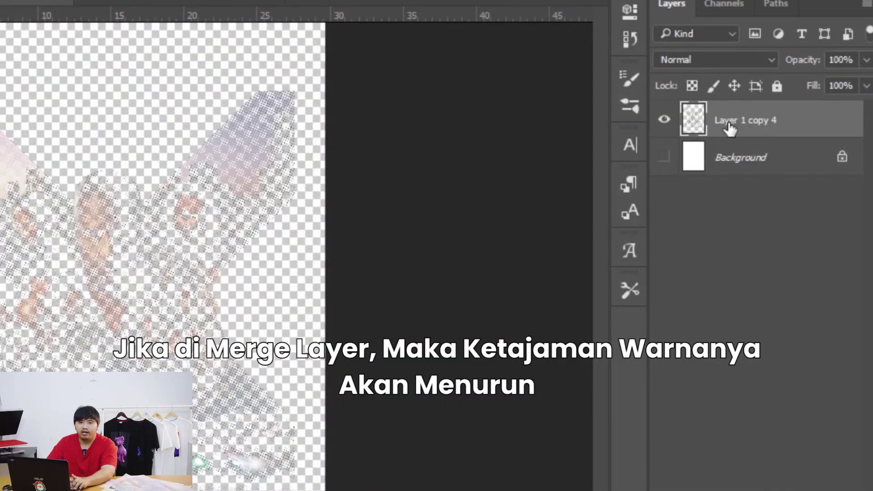
{"action": "key", "text": "ctrl+z"}
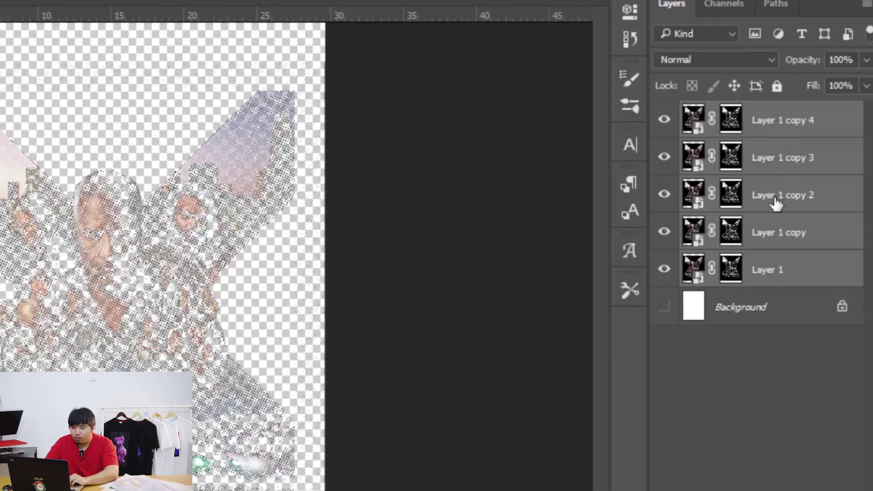
Add a Hue/Saturation 1 adjustment layer atop the five halftone layers with Saturation +30
{"action": "left_click", "coordinate": [683, 210]}
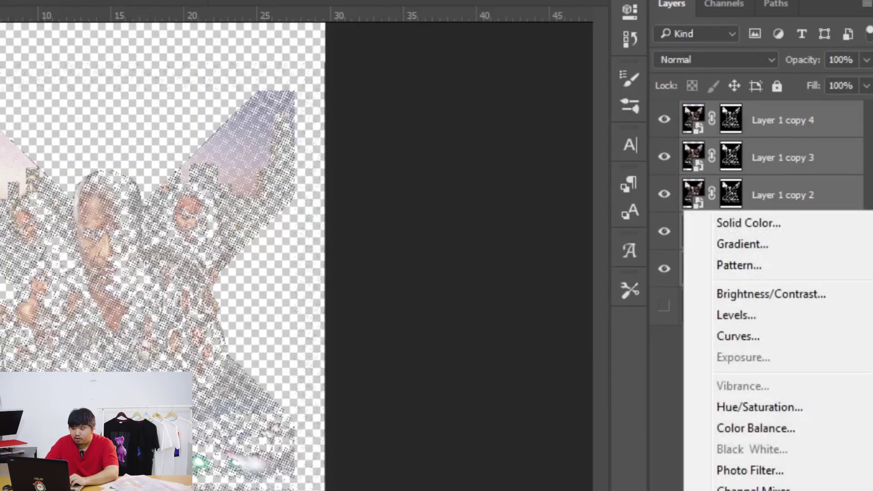
{"action": "left_click", "coordinate": [779, 411]}
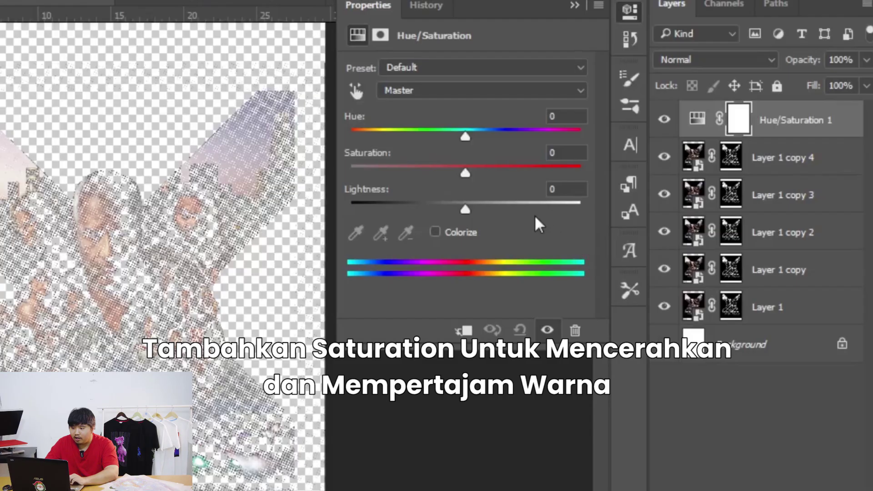
{"action": "left_click_drag", "start_coordinate": [464, 175], "coordinate": [500, 169]}
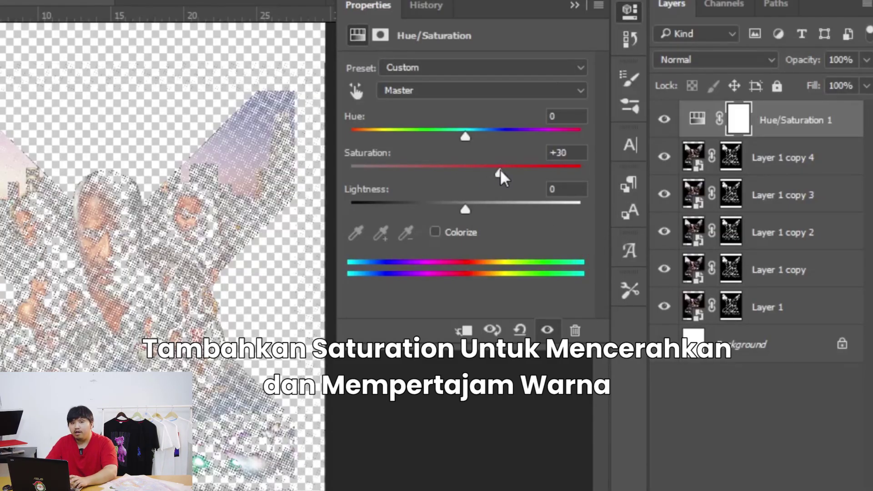
{"action": "left_click", "coordinate": [575, 5]}
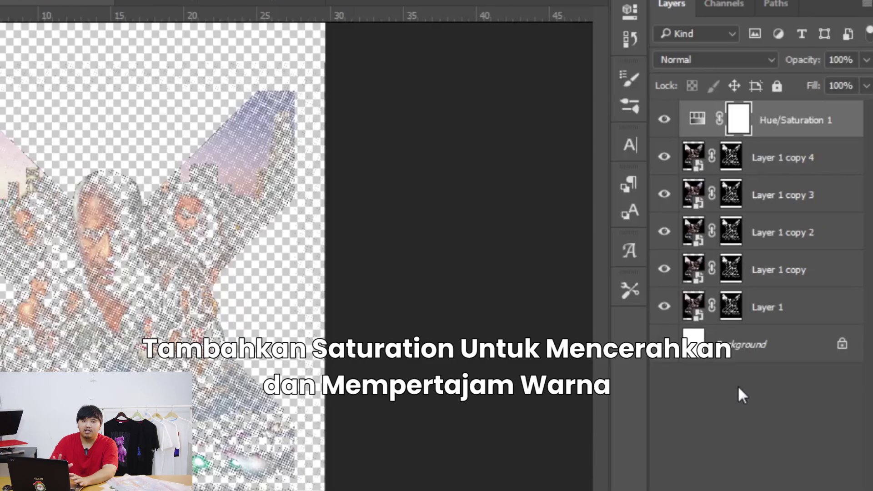